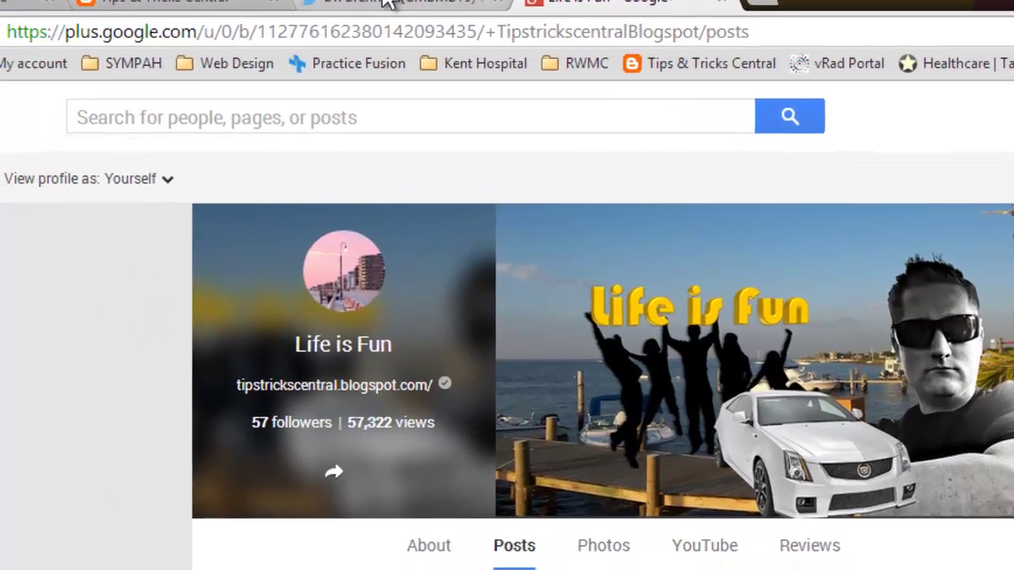
Show the creator's Twitter profile, Tips & Tricks blog and YouTube channel pages in Chrome
click(261, 13)
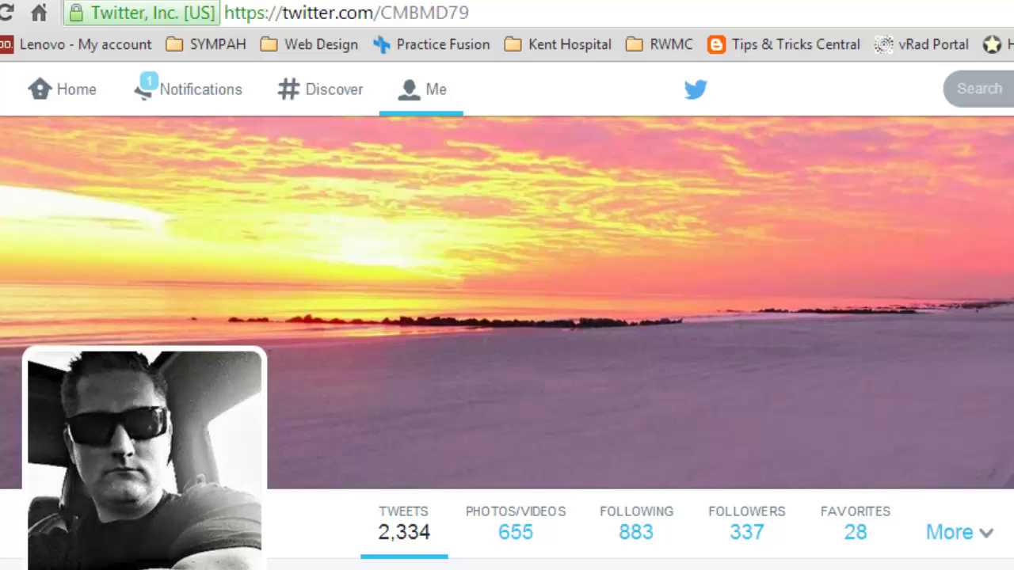
click(298, 2)
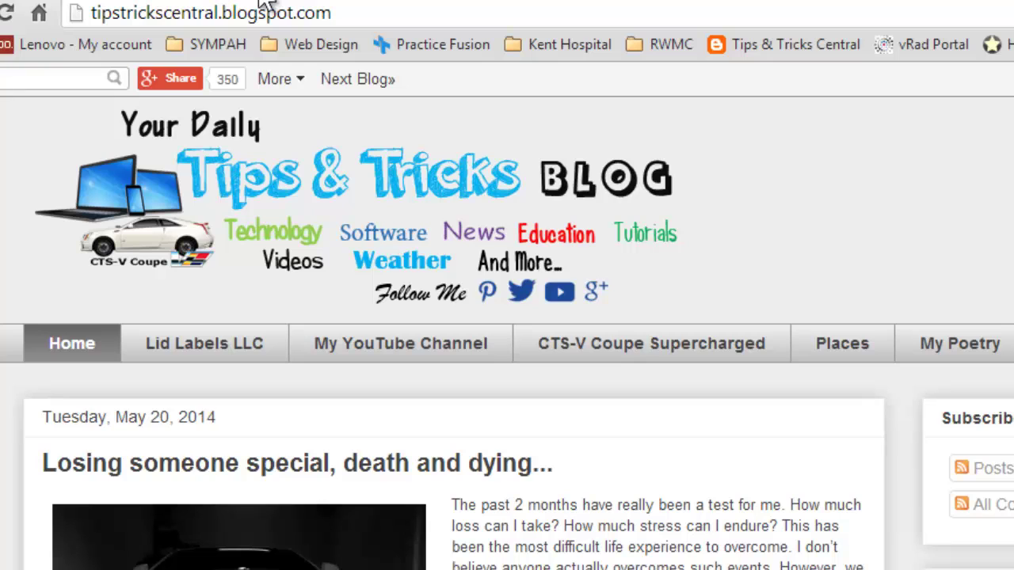
click(90, 3)
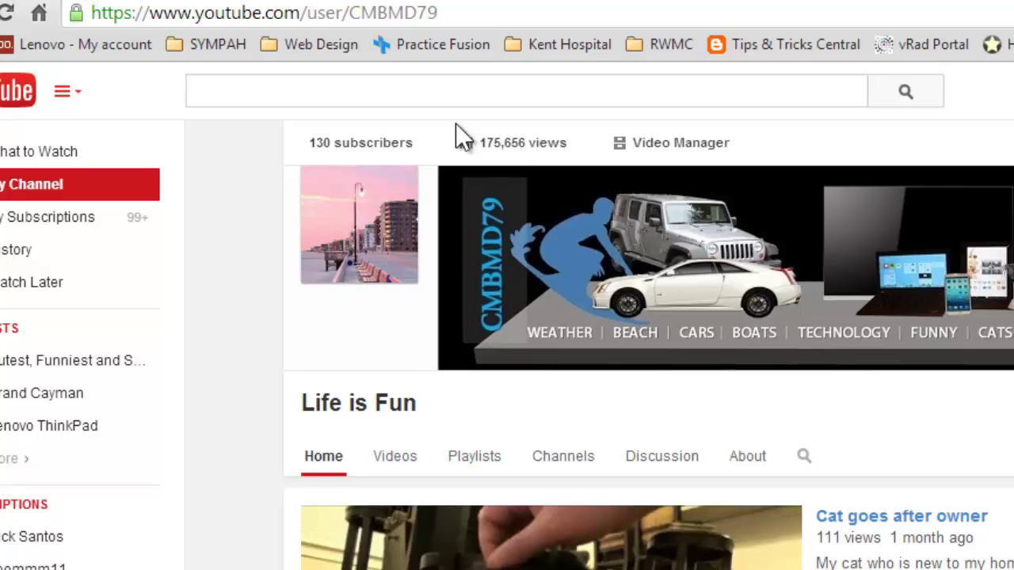
mouse_move(978, 525)
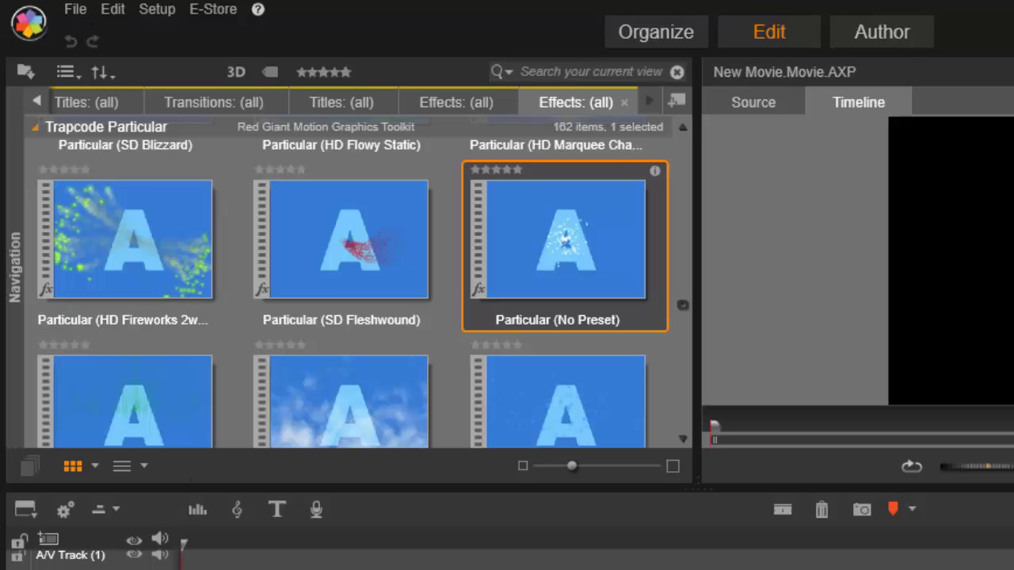
Play the green-screen clip MAH00181.MP4 from the Desktop folder, then close its player
key(super+e)
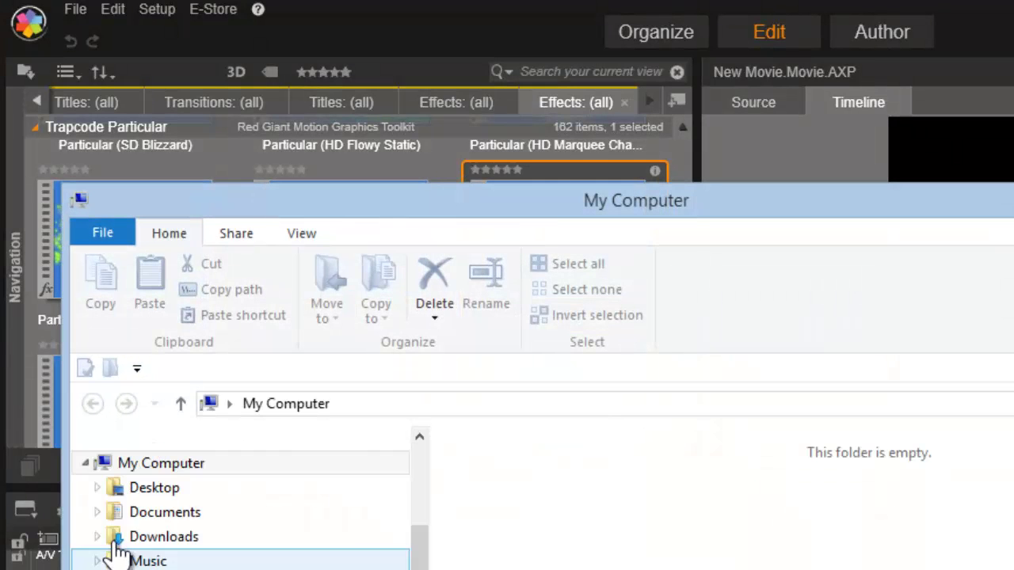
click(158, 488)
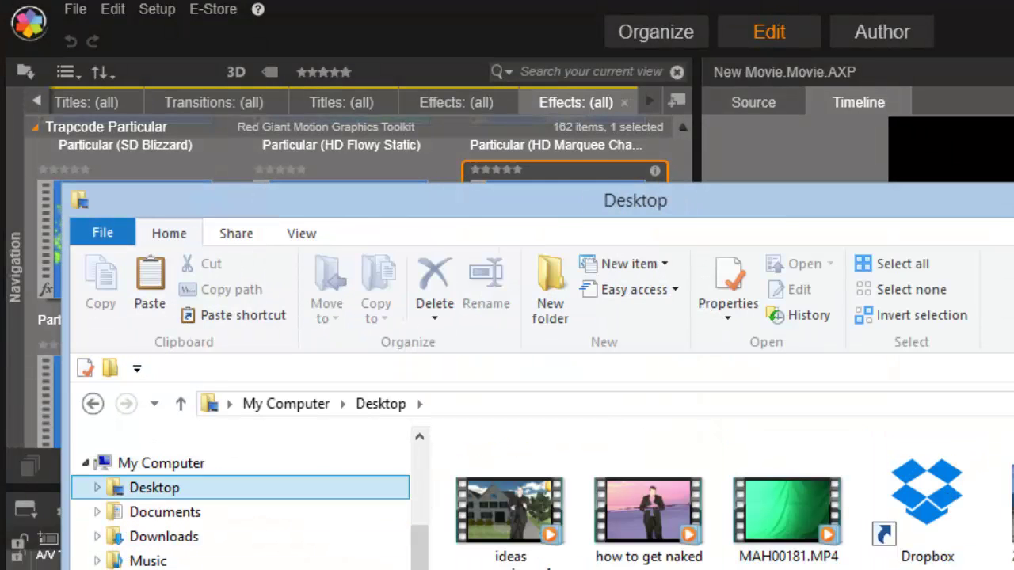
double_click(763, 511)
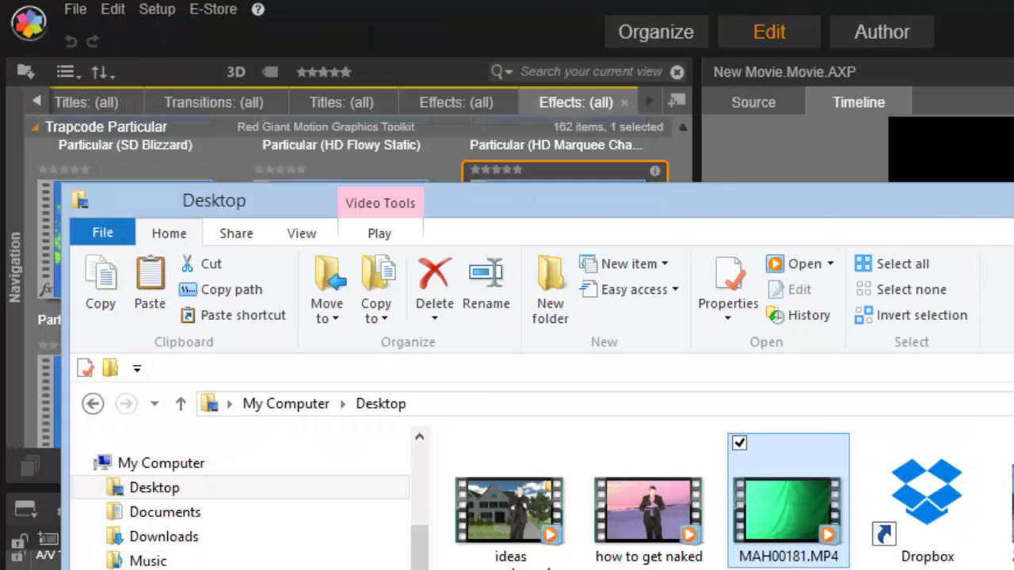
key(alt+F4)
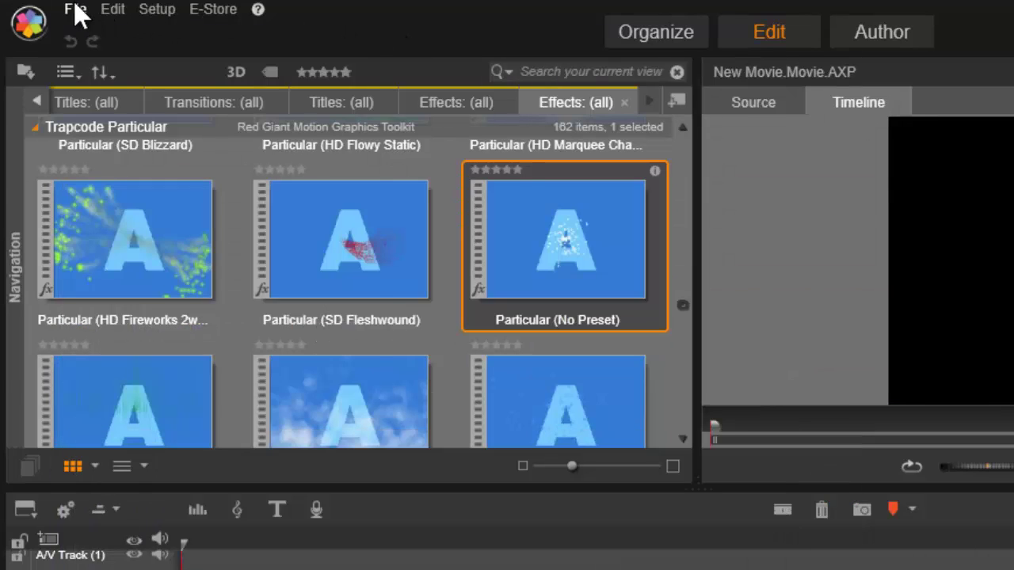
Import MAH00181.MP4 from the Desktop and browse it in the Latest Import collection
click(75, 9)
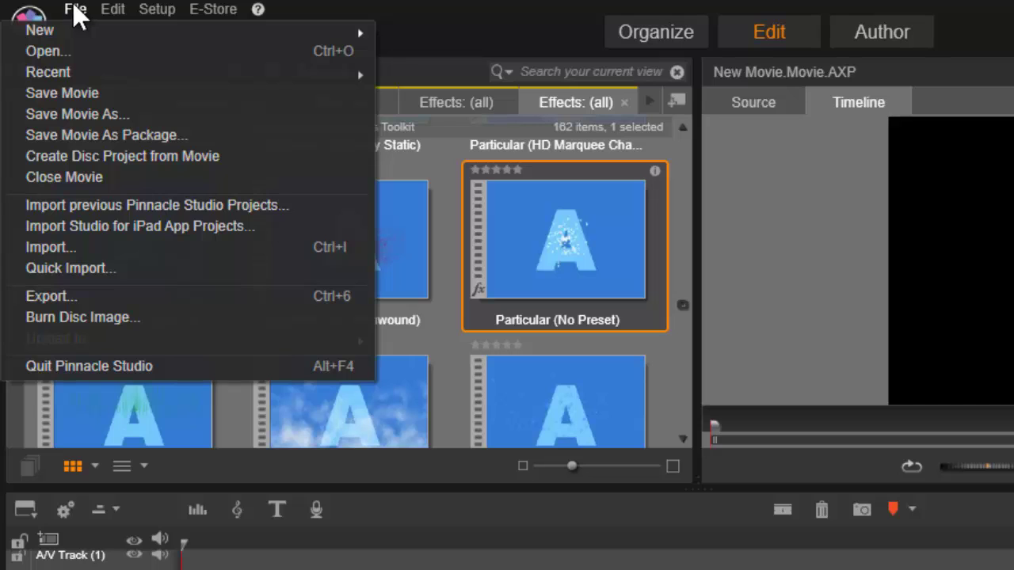
click(330, 17)
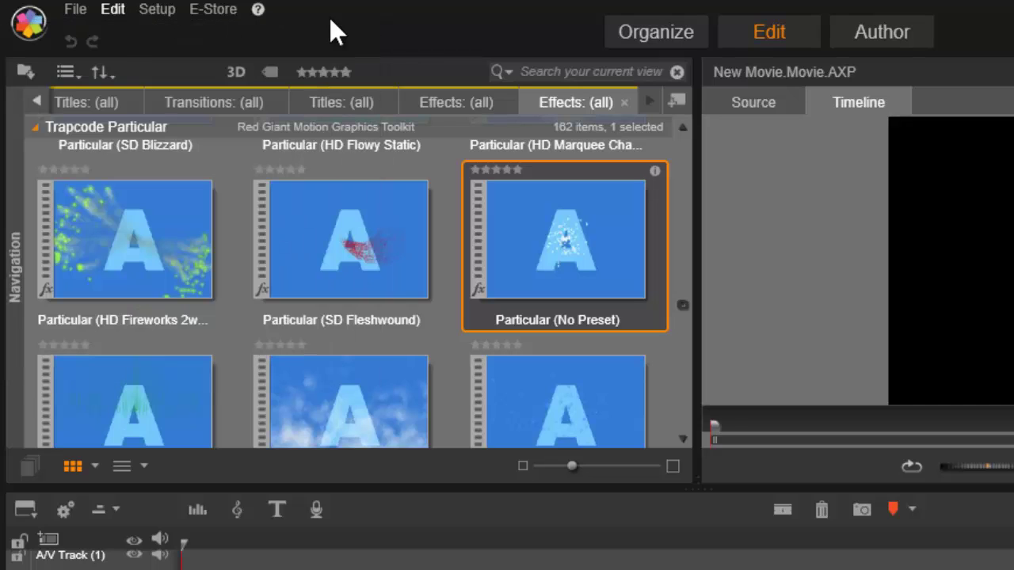
click(28, 73)
click(119, 176)
drag(788, 181, 768, 355)
double_click(542, 263)
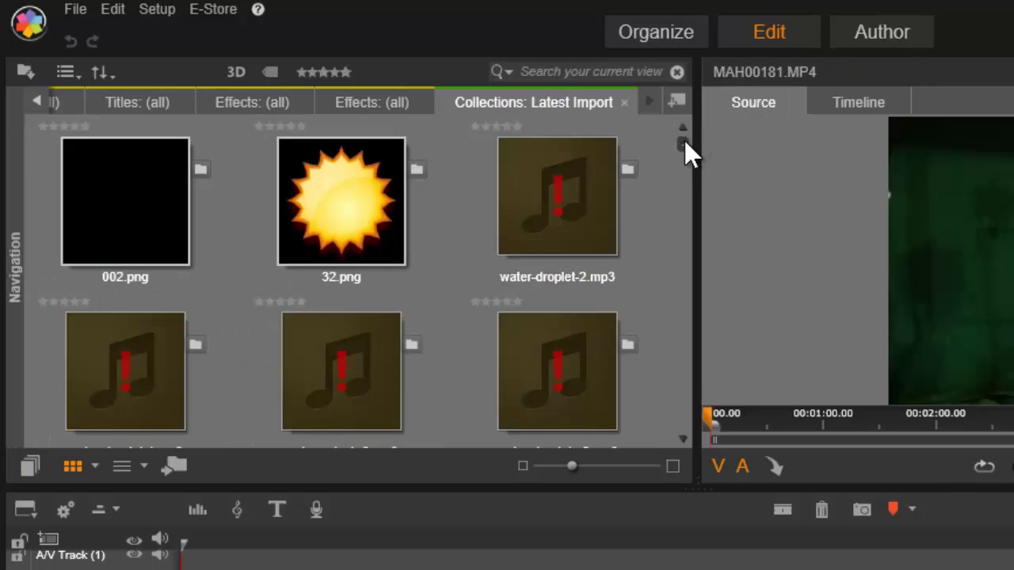
scroll(684, 141, down, 2)
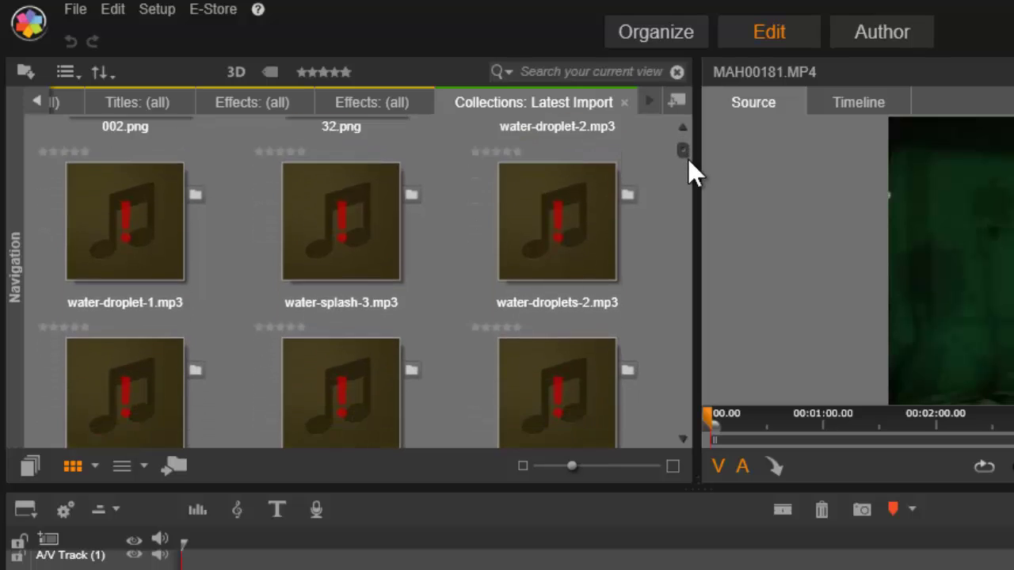
drag(687, 162, 687, 405)
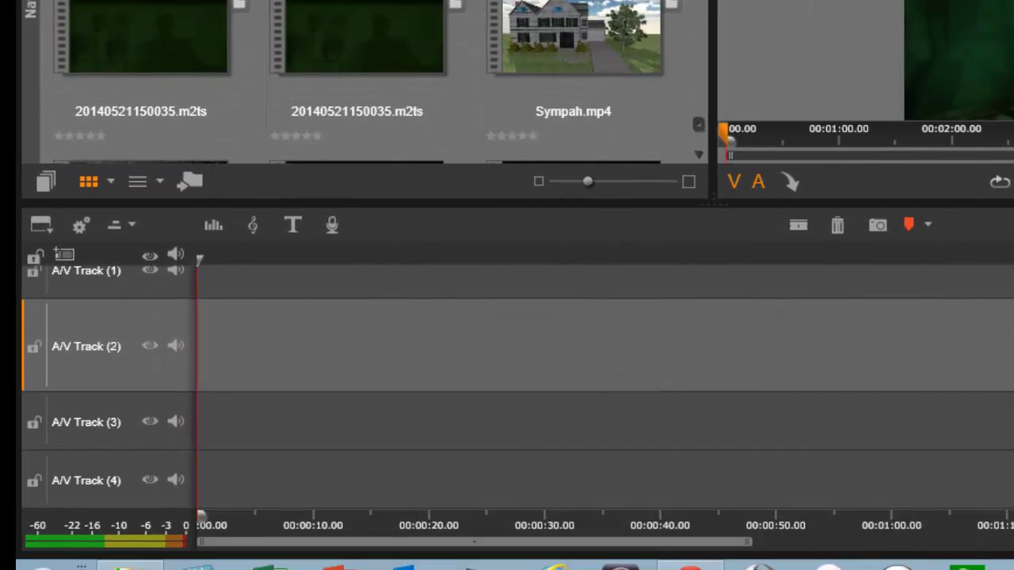
Place MAH00181.MP4 on A/V Track 3 and preview its footage around 0:17 and 0:44
drag(319, 79, 292, 417)
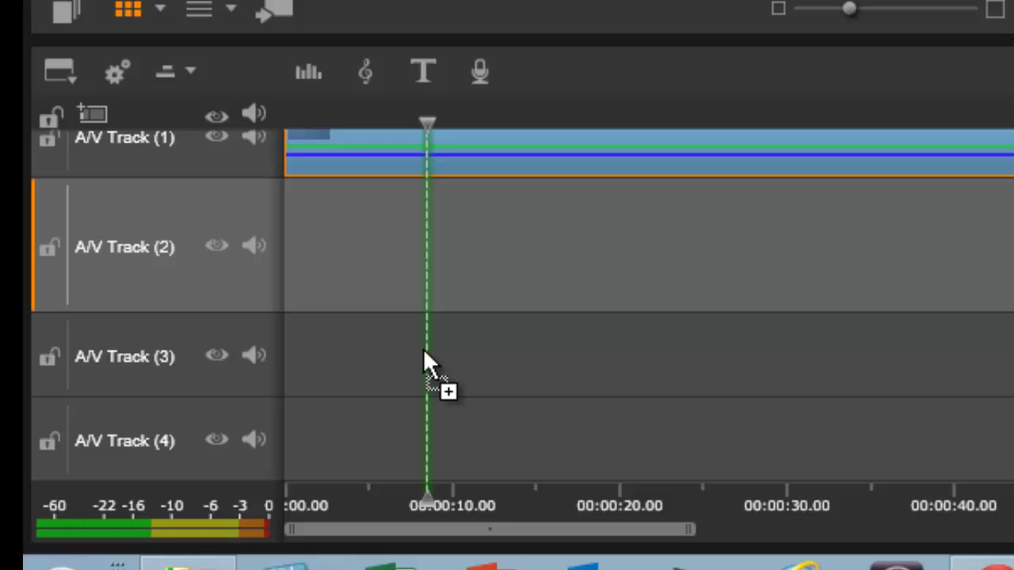
drag(423, 352, 422, 354)
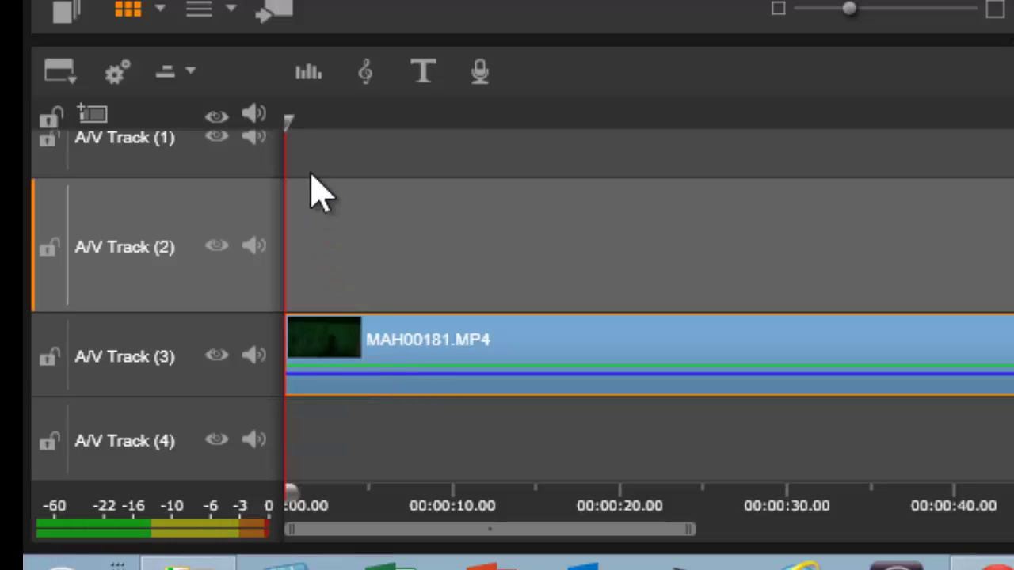
drag(293, 119, 579, 136)
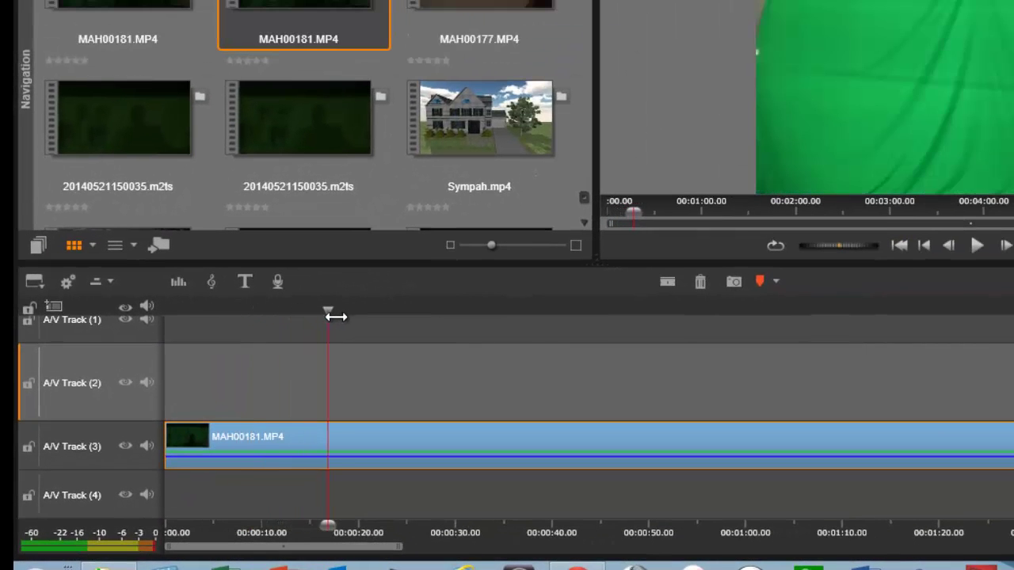
drag(336, 317, 1013, 376)
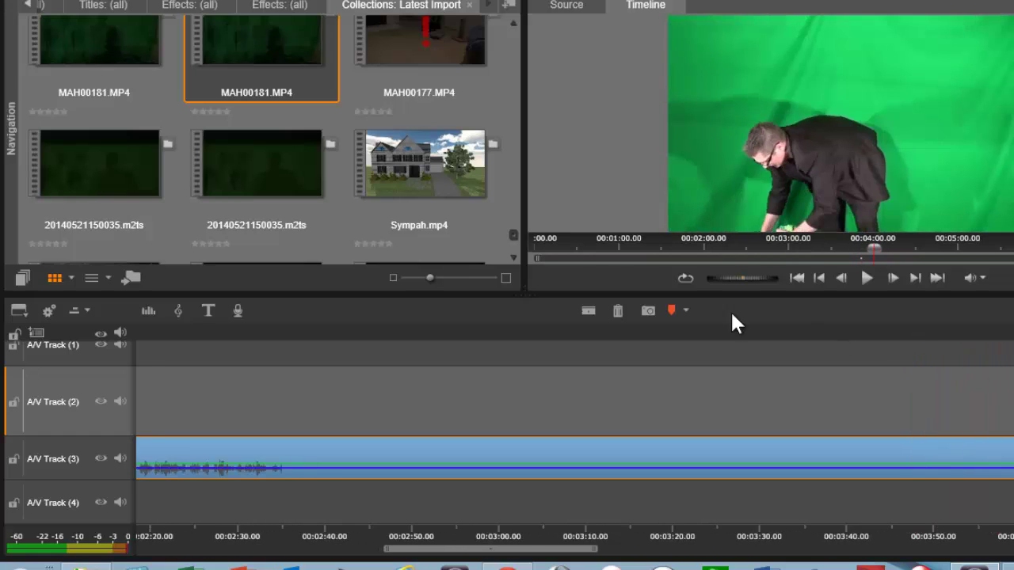
click(587, 314)
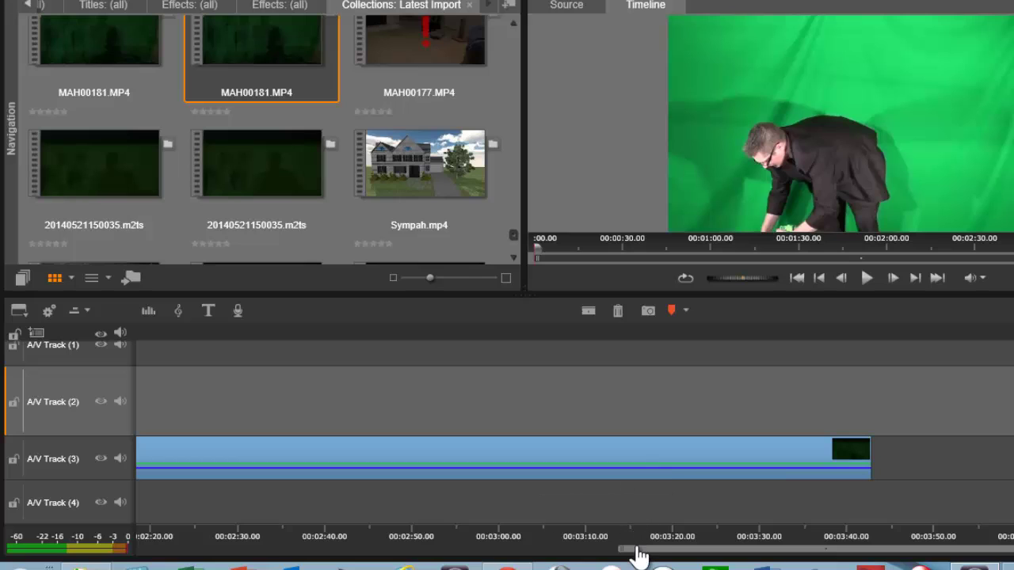
drag(633, 549, 151, 531)
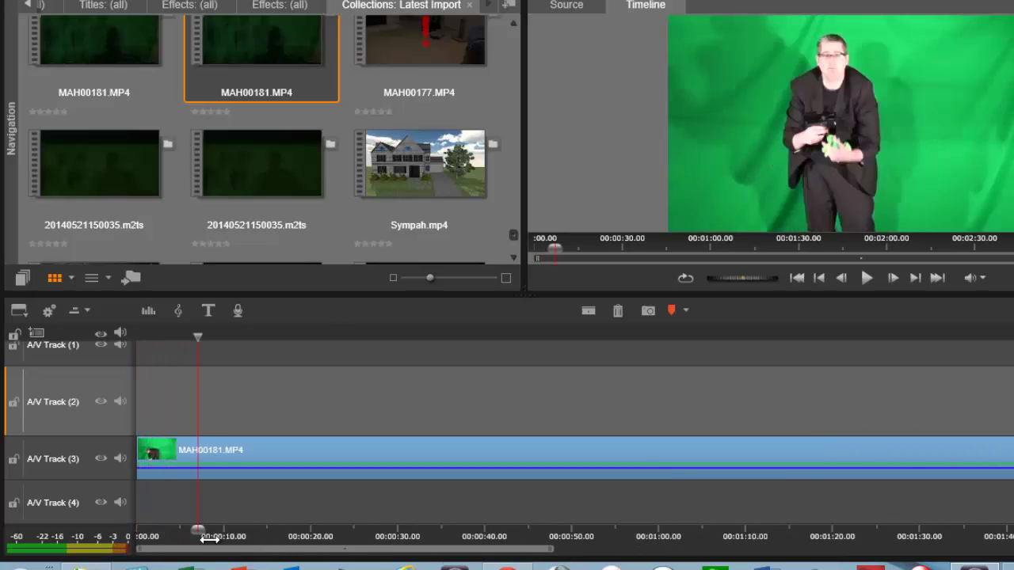
drag(220, 540, 520, 569)
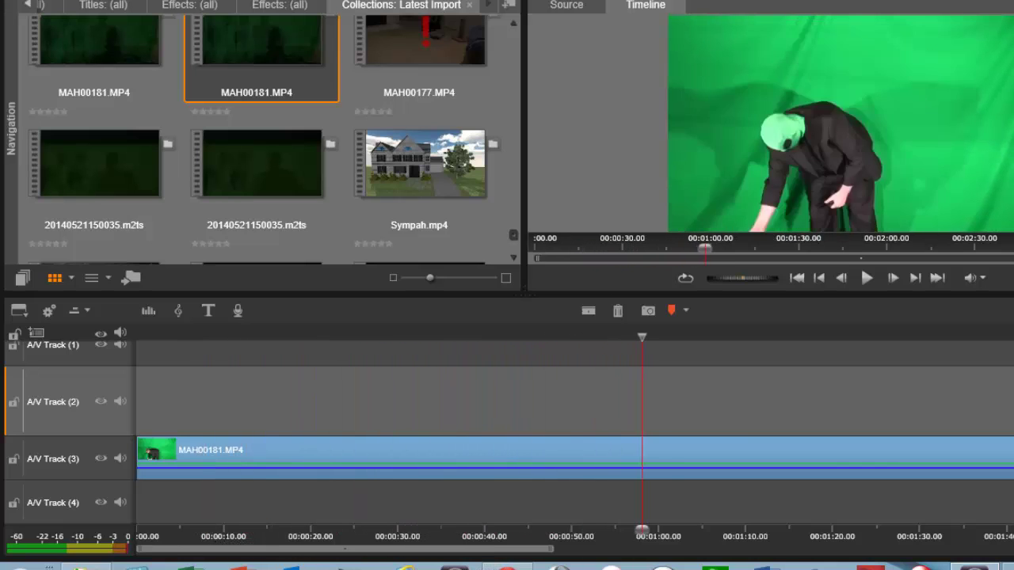
drag(646, 569, 905, 569)
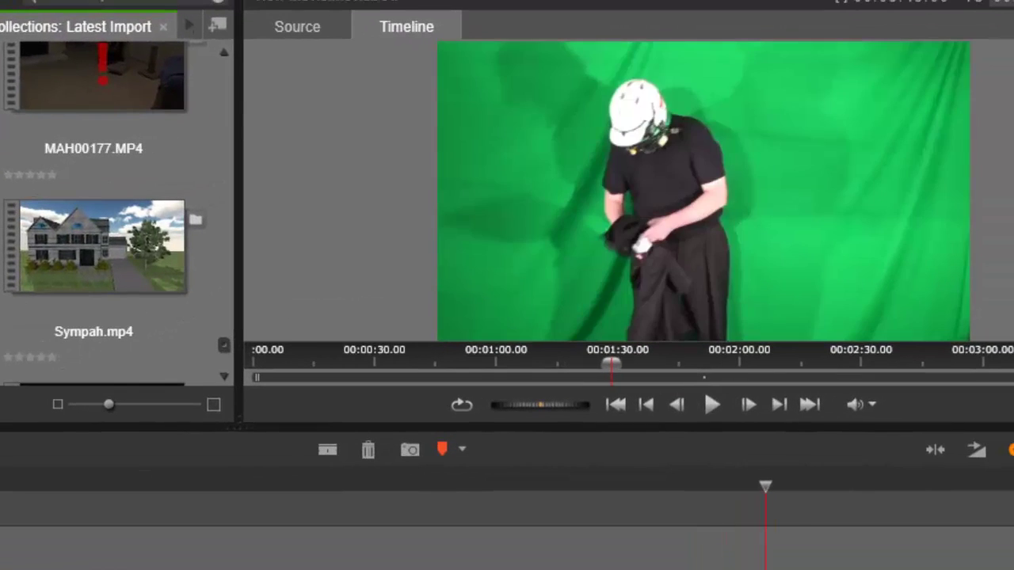
drag(765, 569, 1013, 568)
drag(1013, 363, 256, 362)
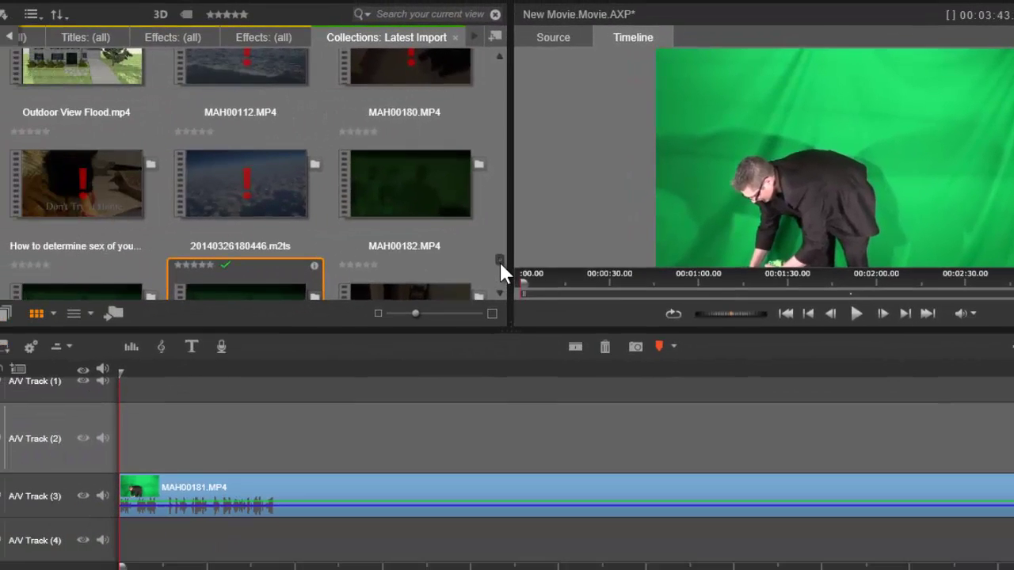
Scroll the media library
mouse_move(500, 265)
mouse_down()
mouse_move(501, 279)
mouse_move(516, 51)
mouse_move(501, 280)
mouse_up()
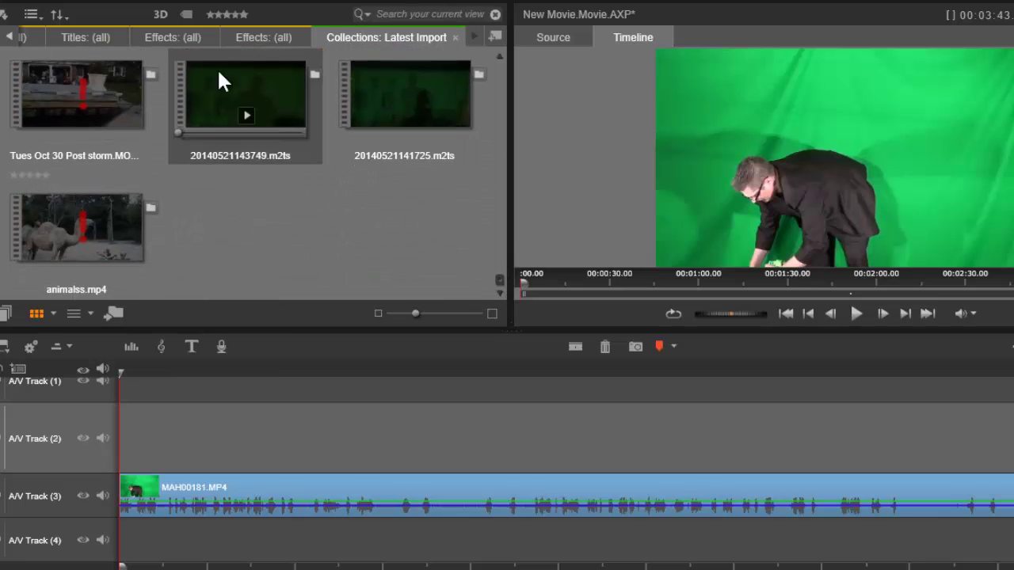
Import the harbour photo 20140325_105937.jpg and find it in the library
click(3, 11)
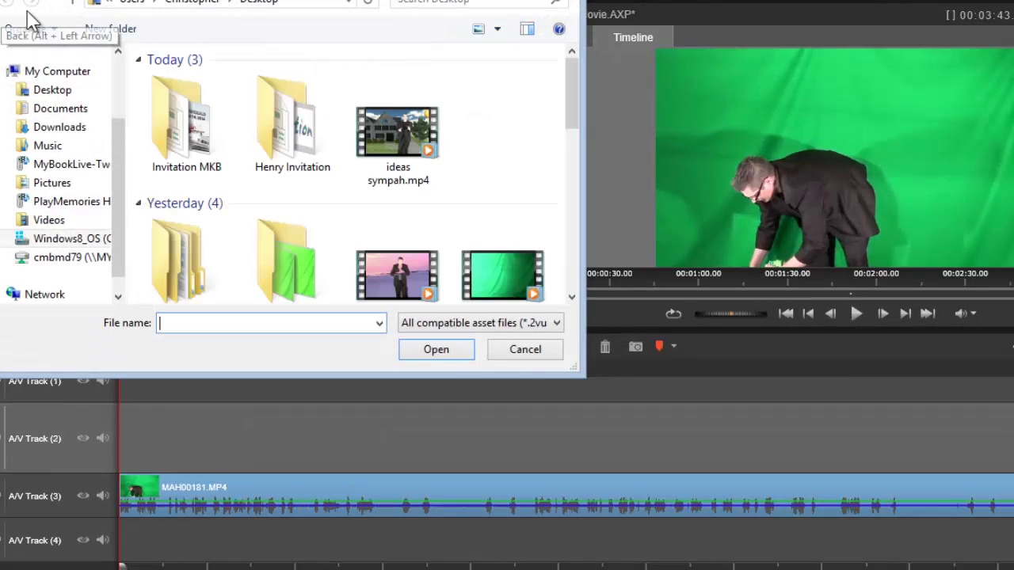
drag(574, 82, 590, 255)
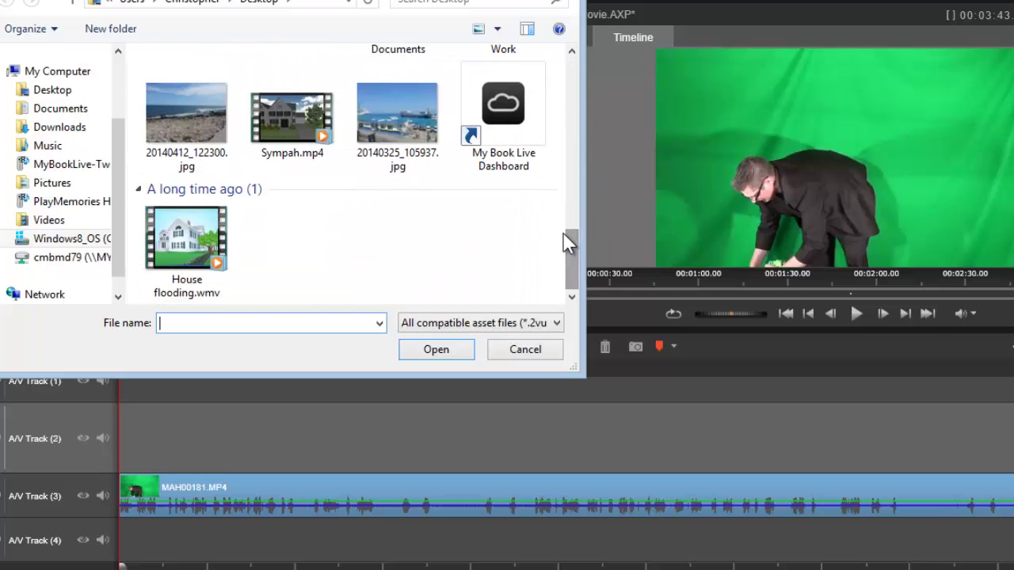
double_click(416, 121)
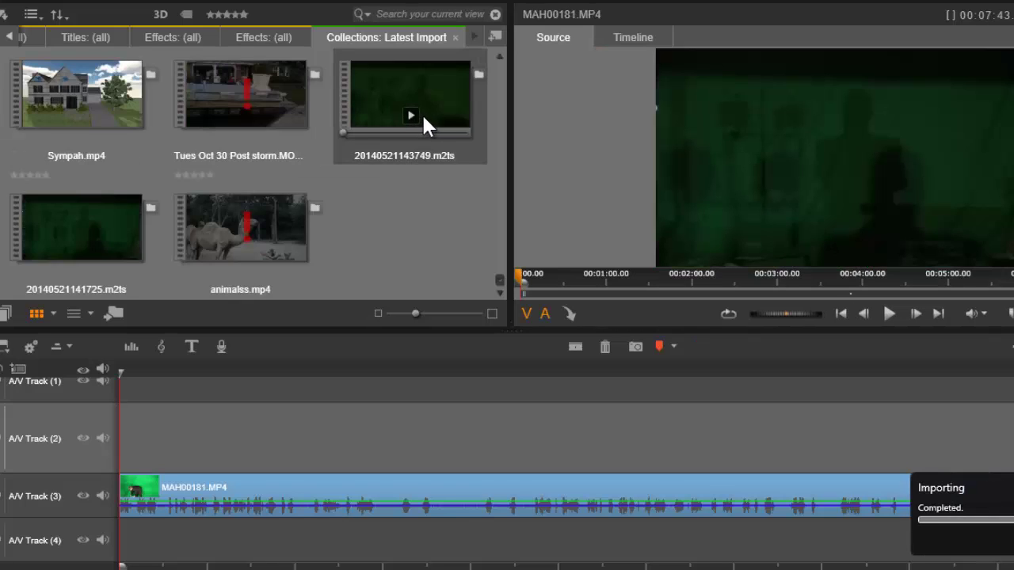
drag(501, 276, 521, 165)
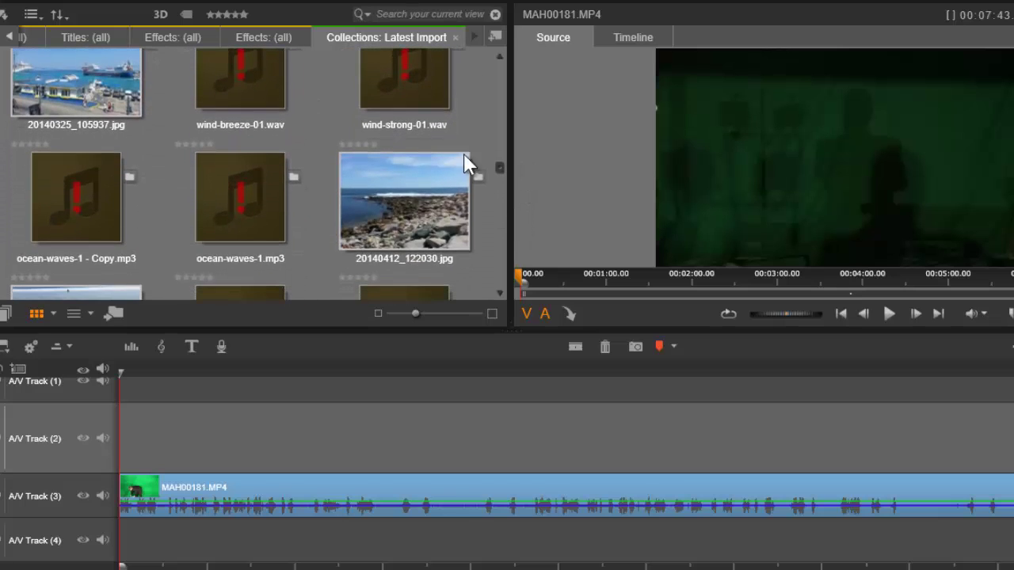
Put the harbour photo on A/V Track 4 and stretch it to 00:01:25.01
drag(84, 79, 129, 530)
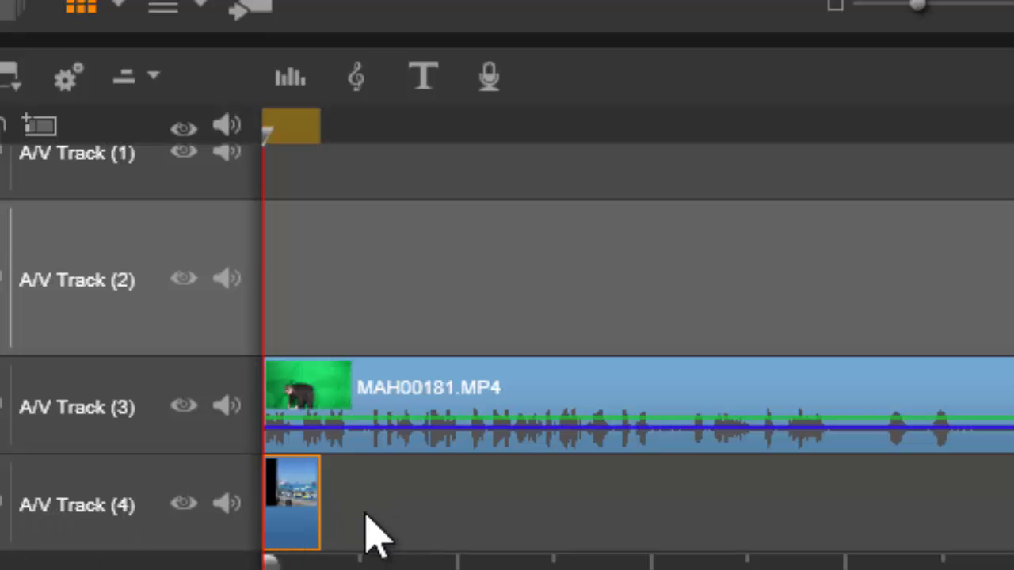
drag(290, 480, 1010, 485)
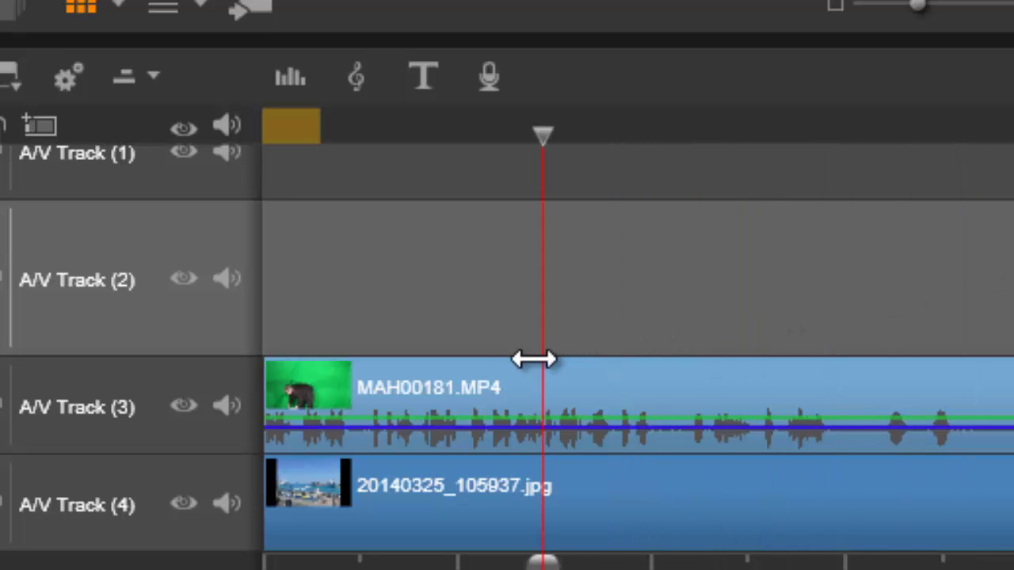
click(366, 518)
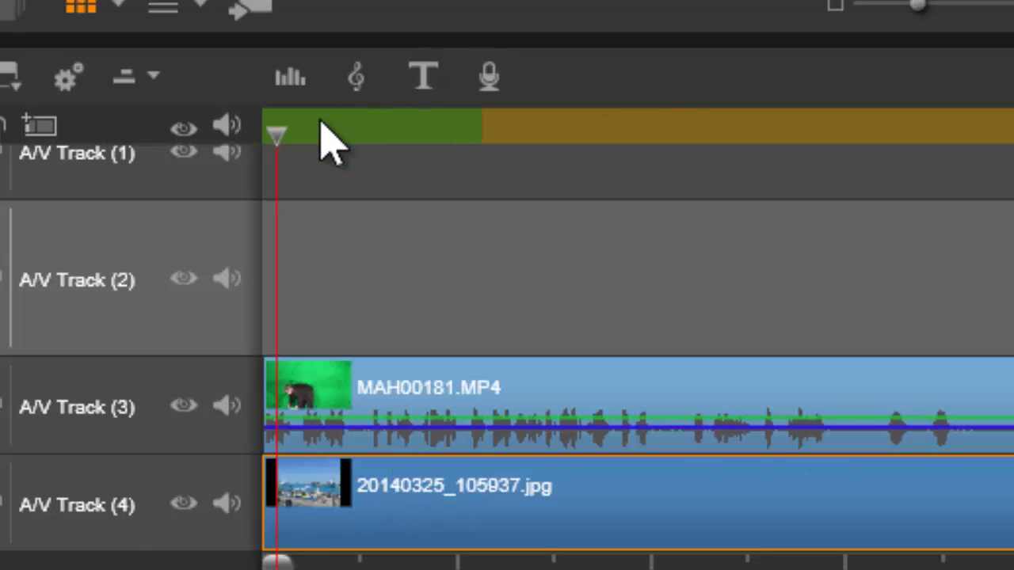
drag(291, 131, 373, 136)
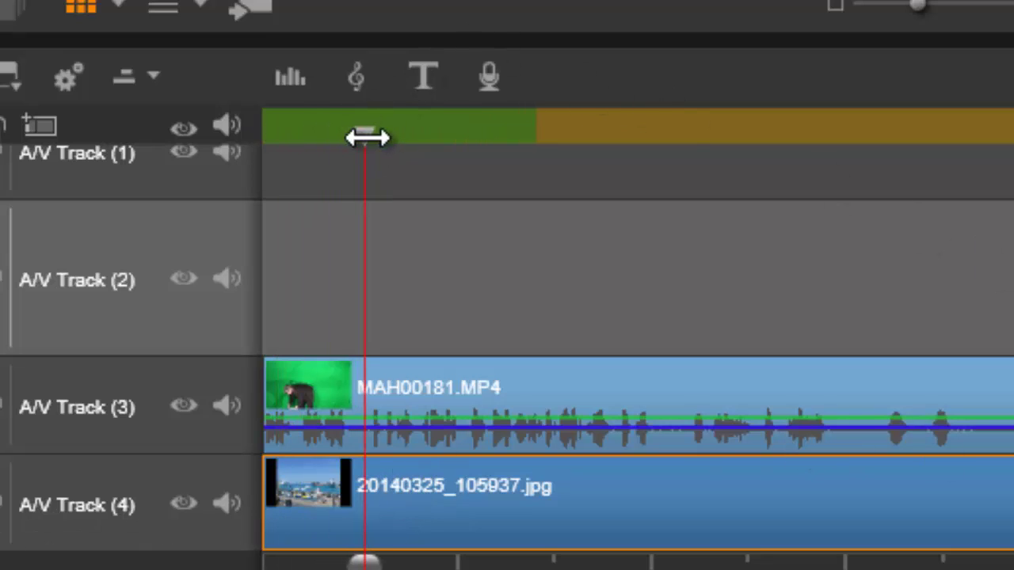
Set the harbour photo clip's scaling to Fill and preview the composite later on
right_click(507, 497)
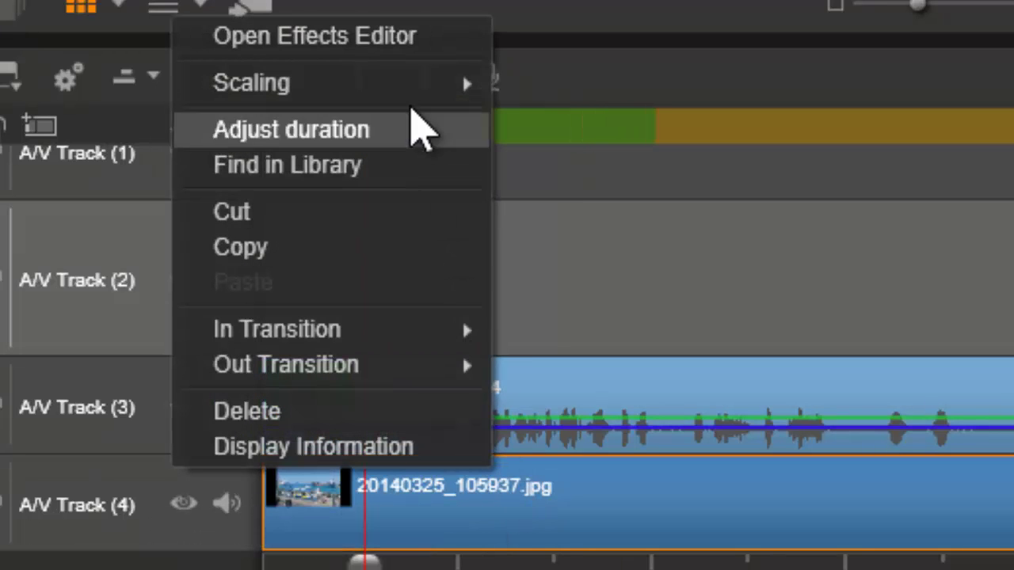
mouse_move(407, 99)
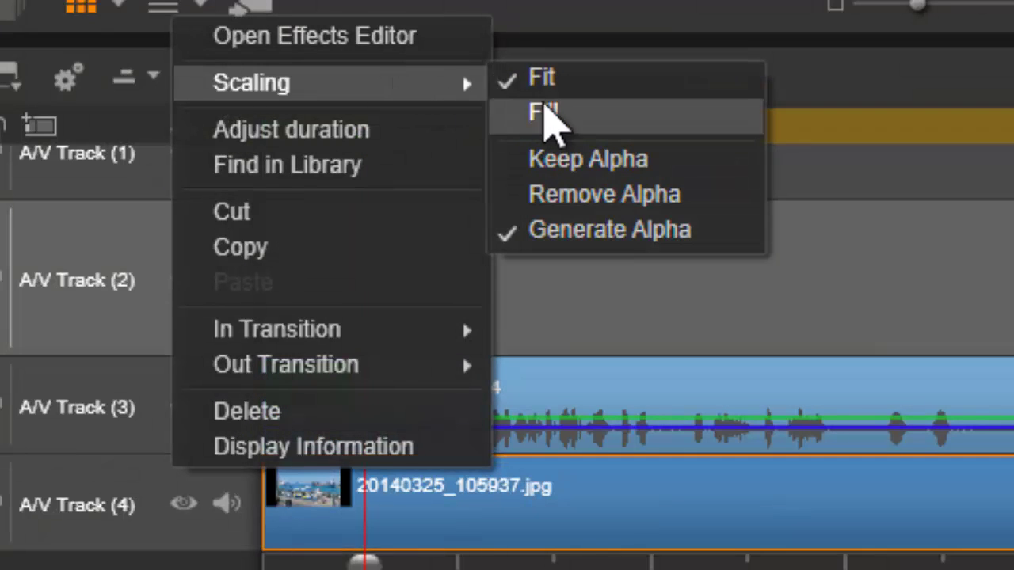
click(546, 113)
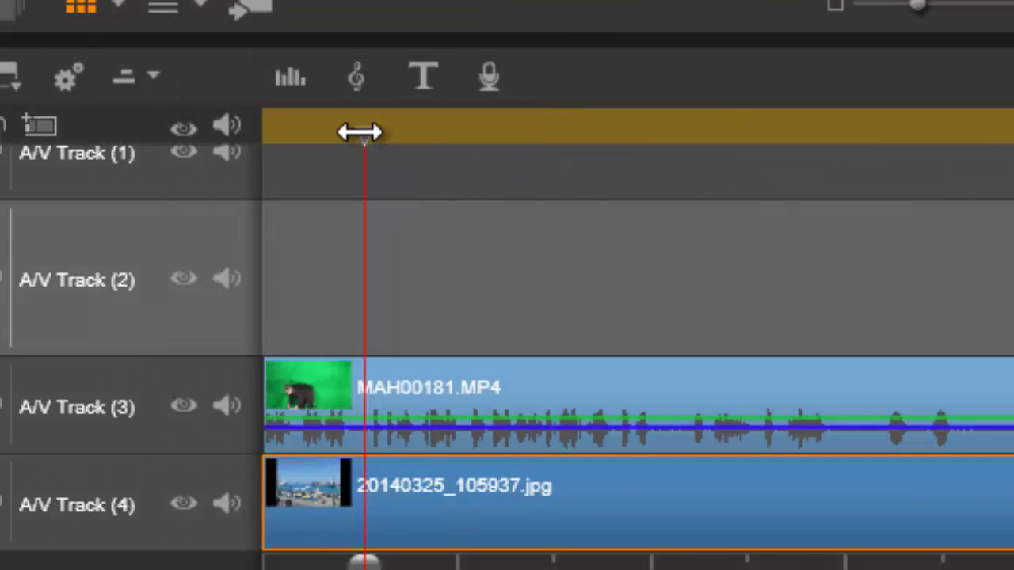
drag(353, 133, 552, 136)
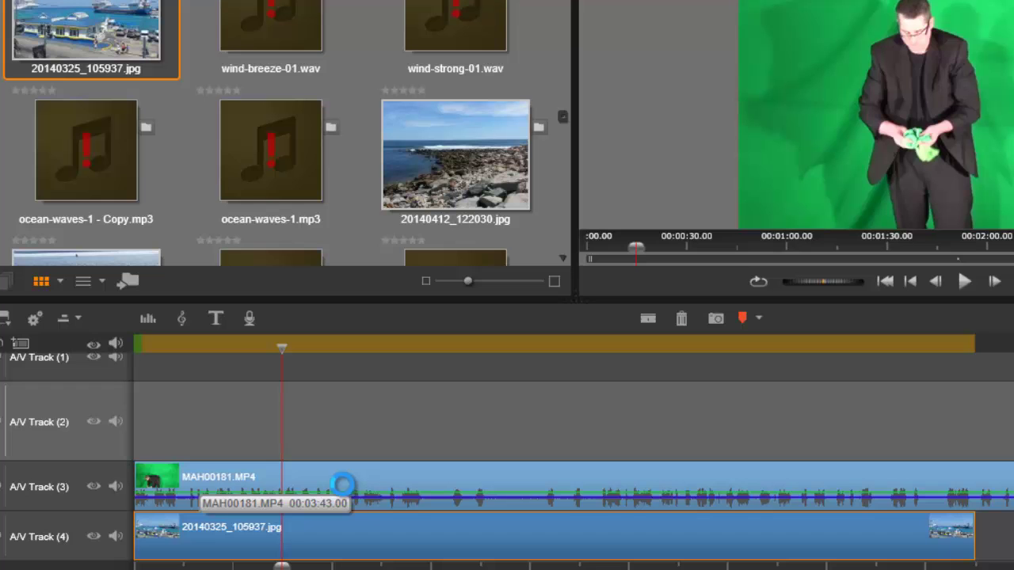
Apply the StudioChromaKeyer effect from the Keyers category to MAH00181.MP4
double_click(344, 483)
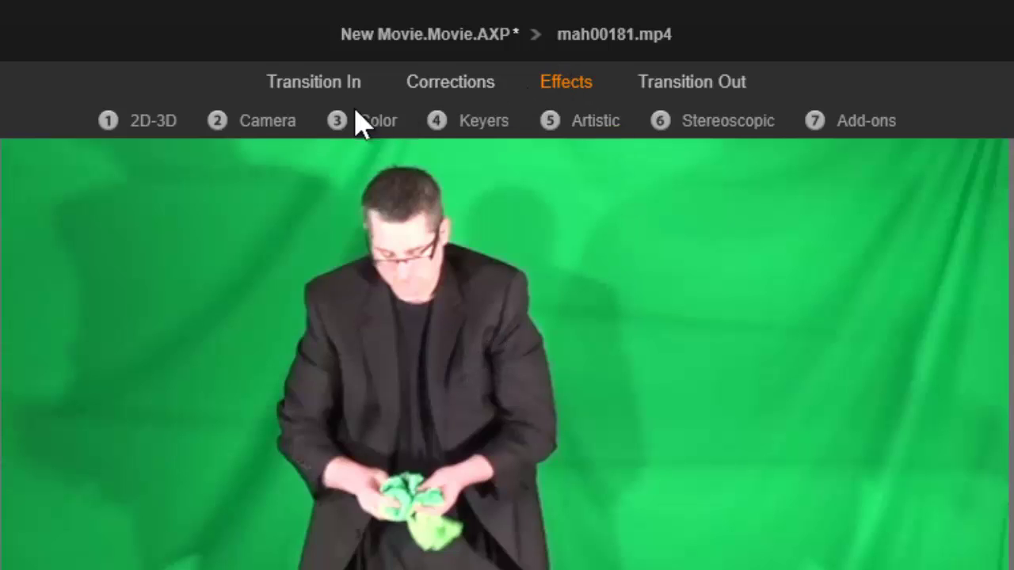
click(149, 122)
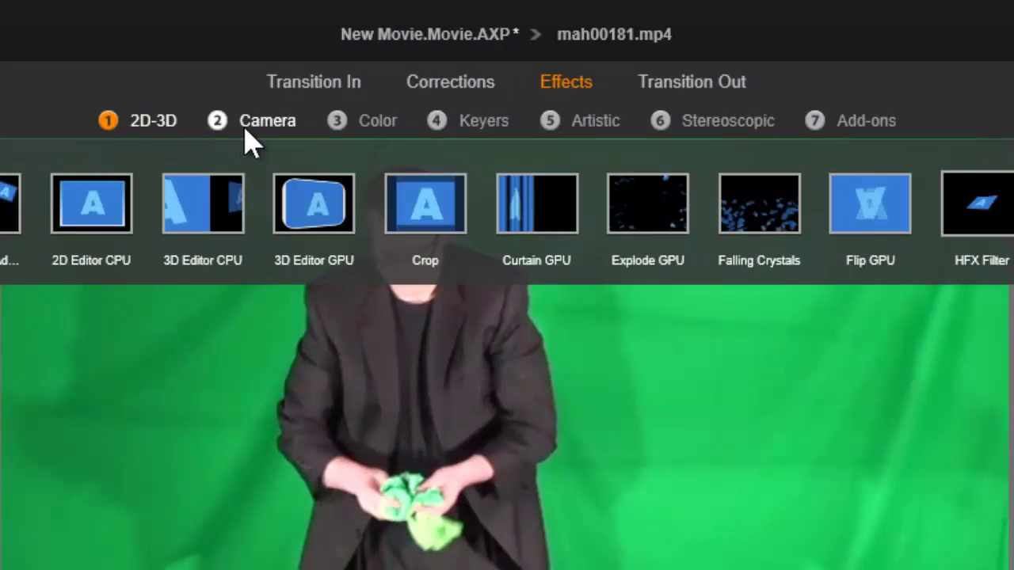
click(253, 143)
click(361, 136)
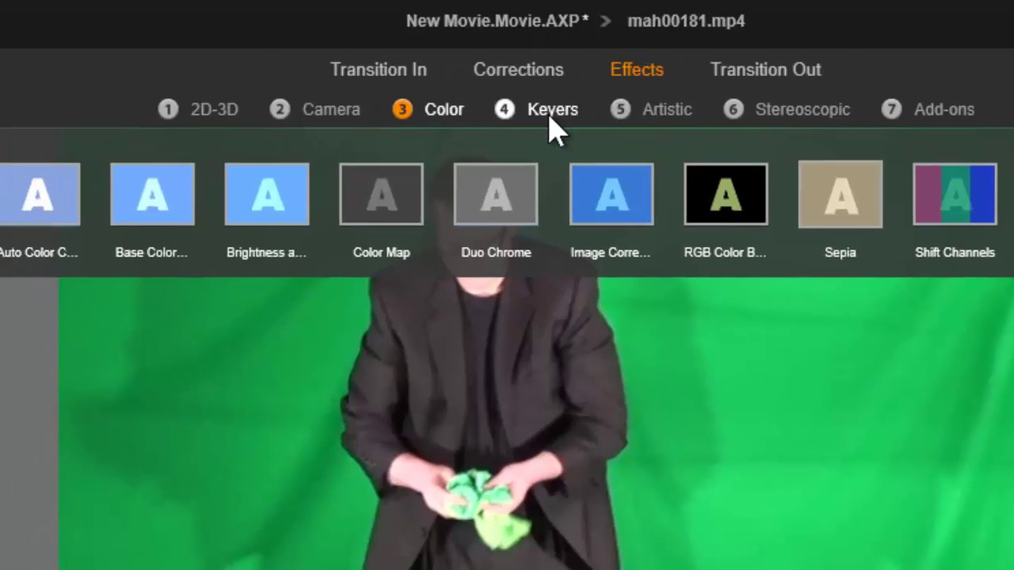
click(551, 119)
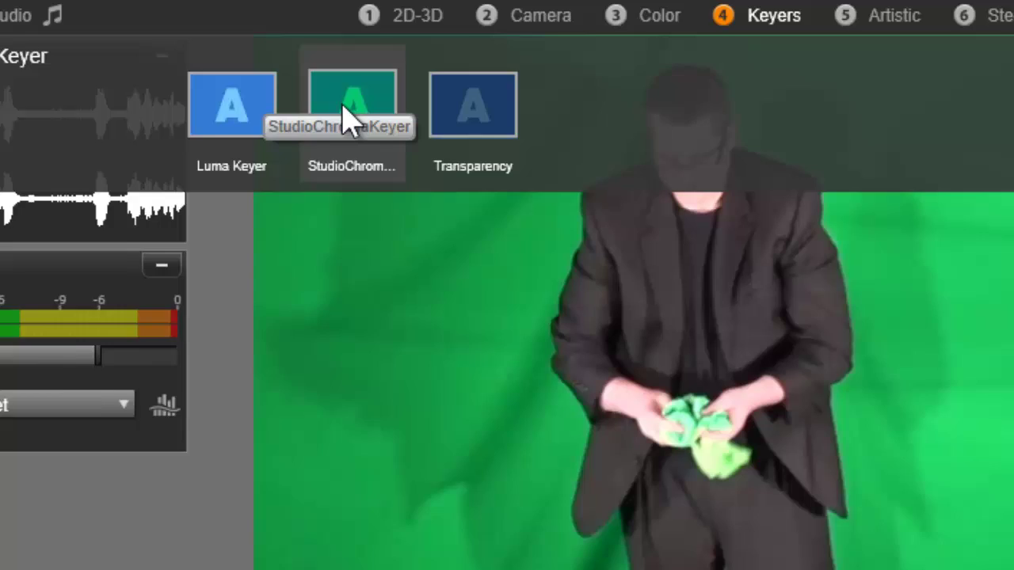
click(529, 136)
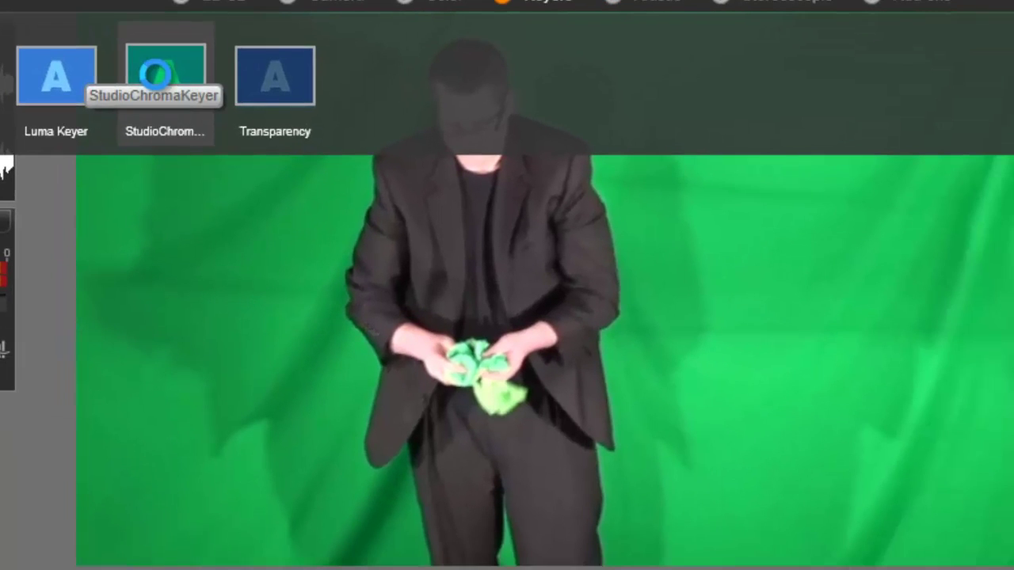
click(159, 89)
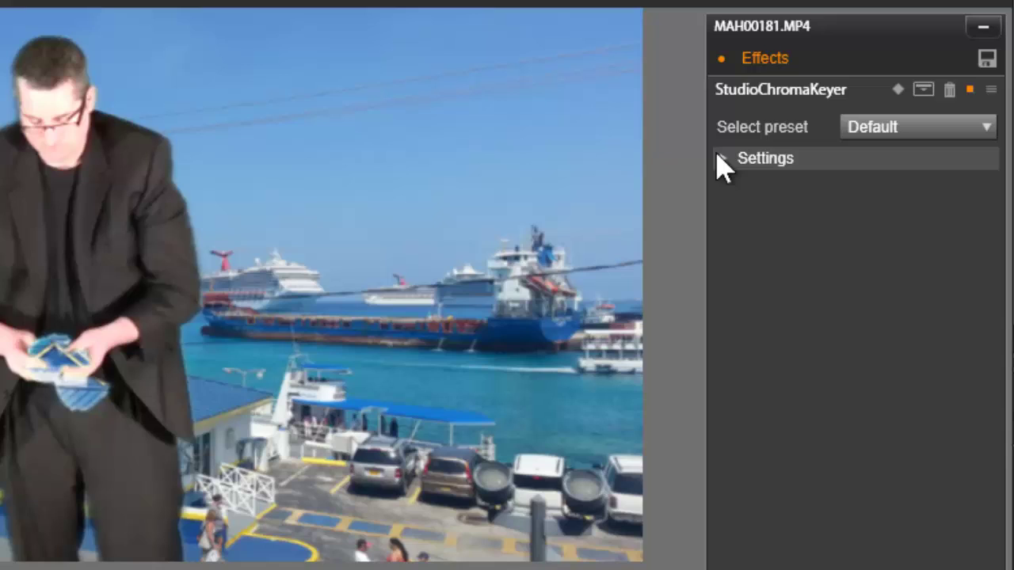
Set StudioChromaKeyer's Color Tolerance to 100 and Softness from 40 to 0
click(723, 160)
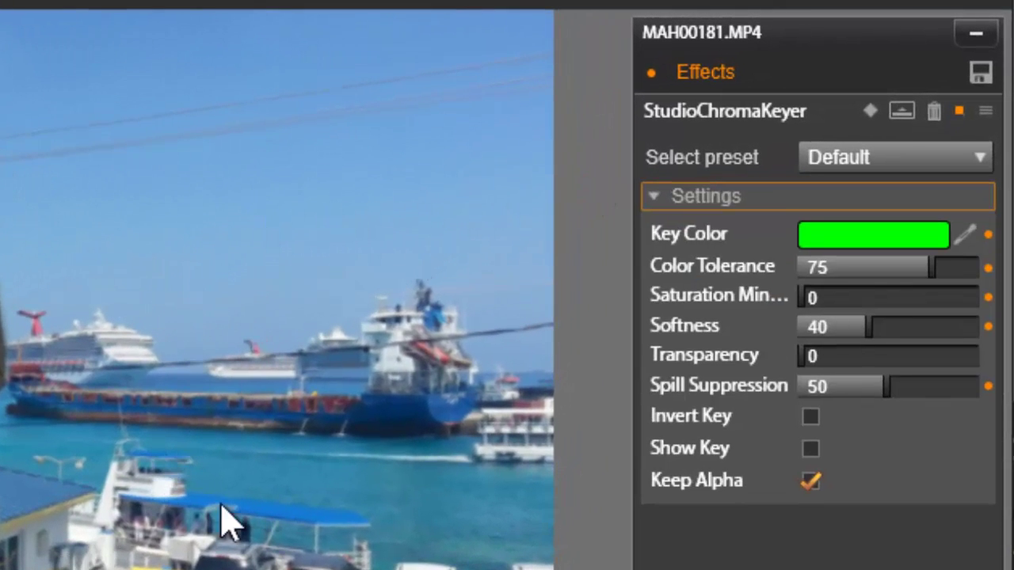
click(655, 198)
click(654, 198)
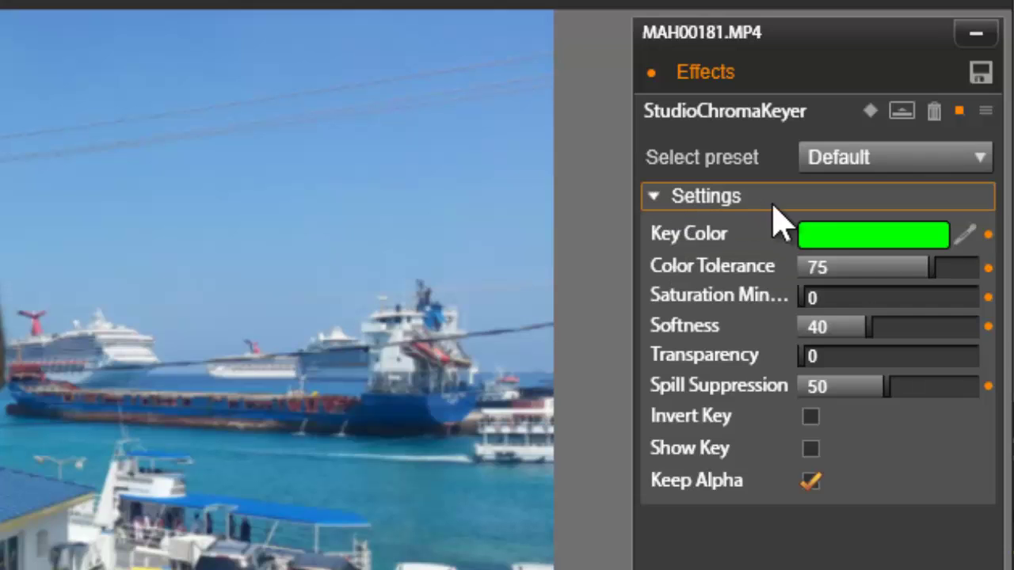
click(932, 265)
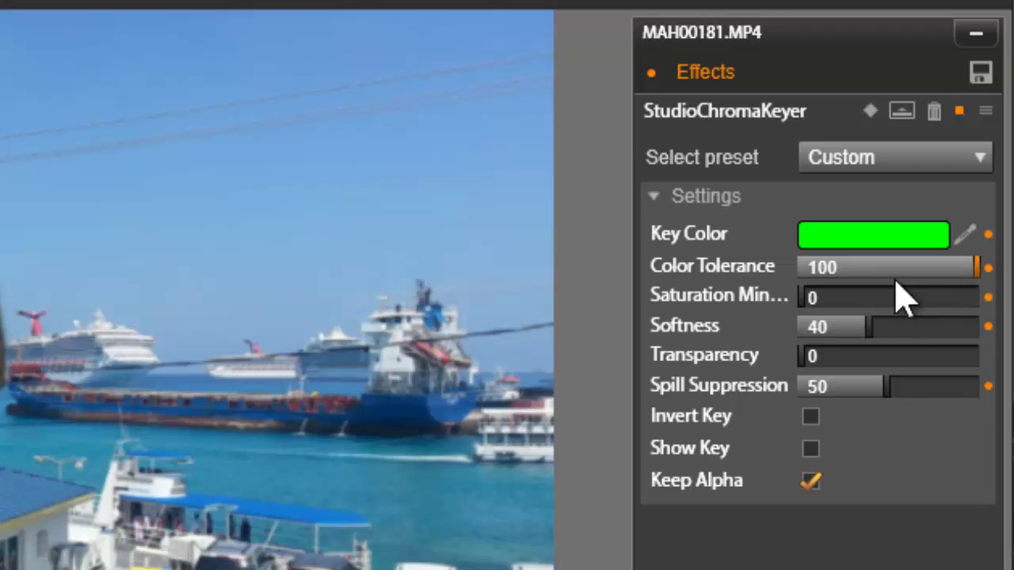
drag(739, 330, 627, 335)
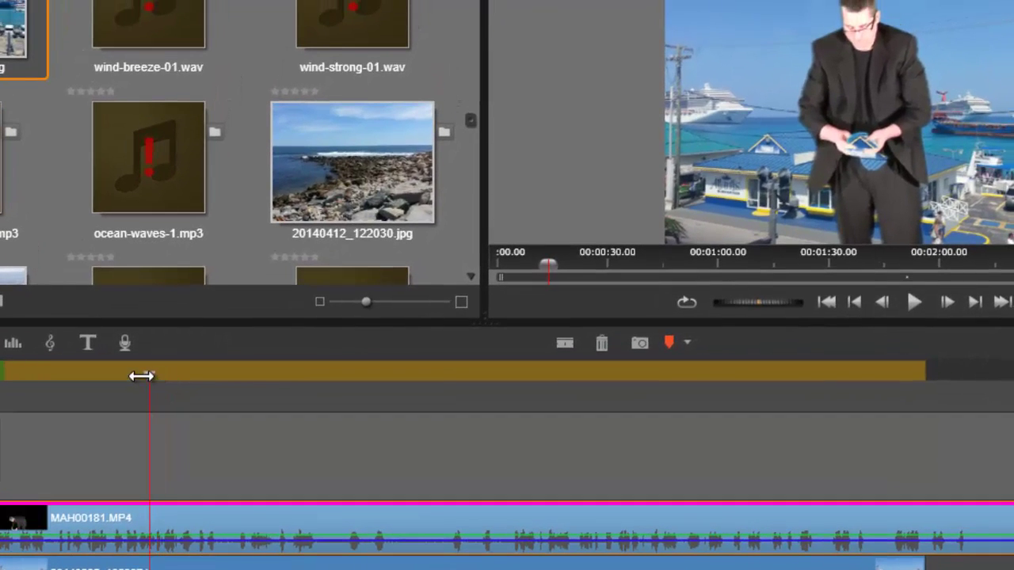
Place 20140412_122030.jpg on A/V Track 4 after the harbour photo, starting near 0:28
drag(62, 360, 12, 349)
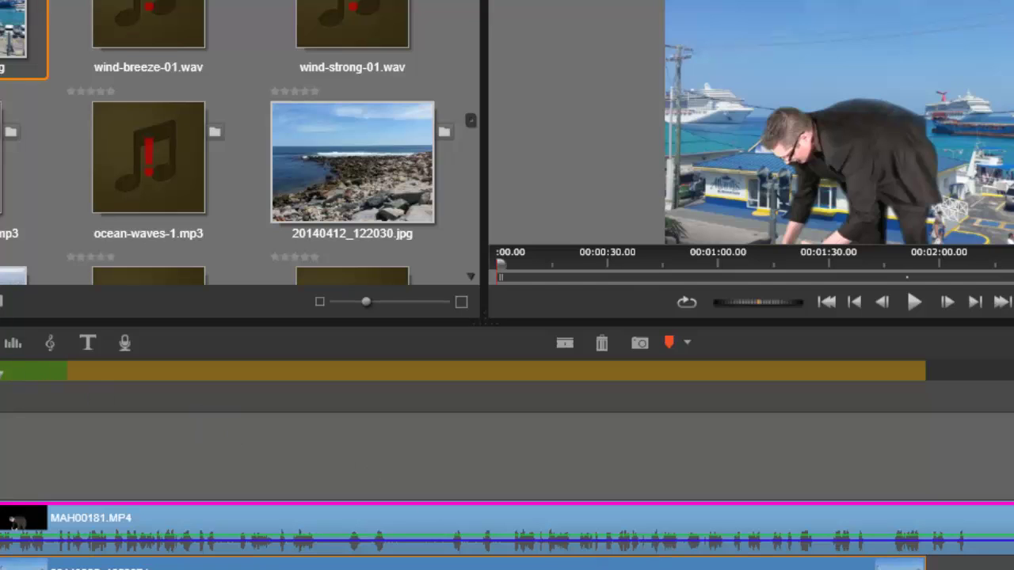
drag(821, 372, 351, 372)
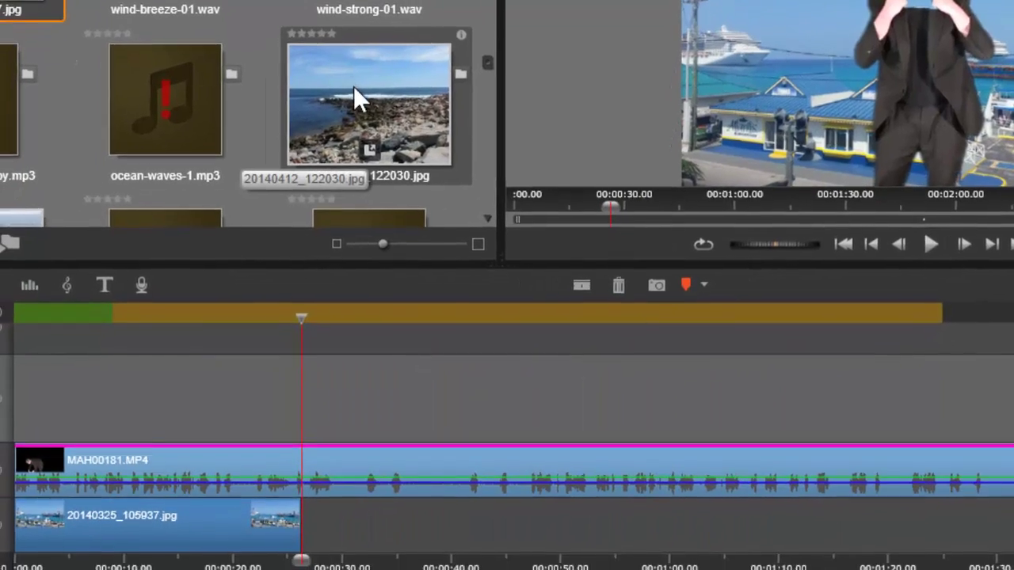
drag(354, 85, 325, 540)
drag(338, 475, 996, 491)
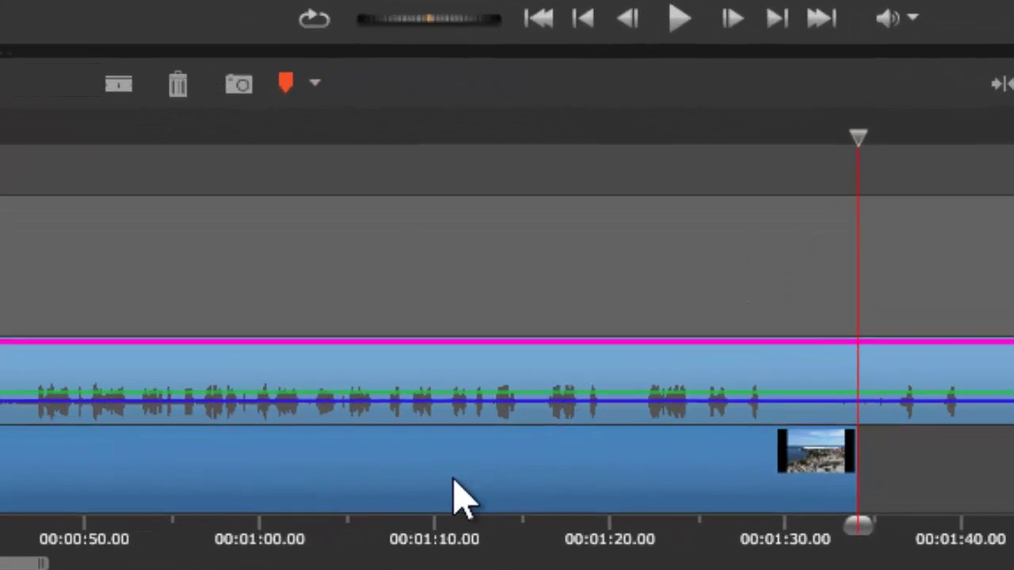
click(451, 477)
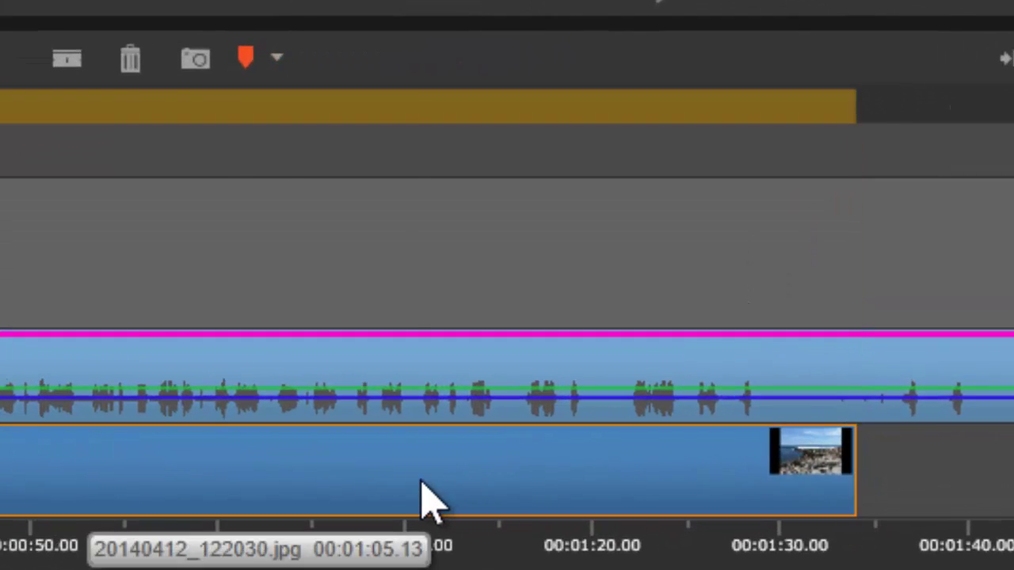
Set the shoreline photo clip's scaling to Fill
right_click(451, 477)
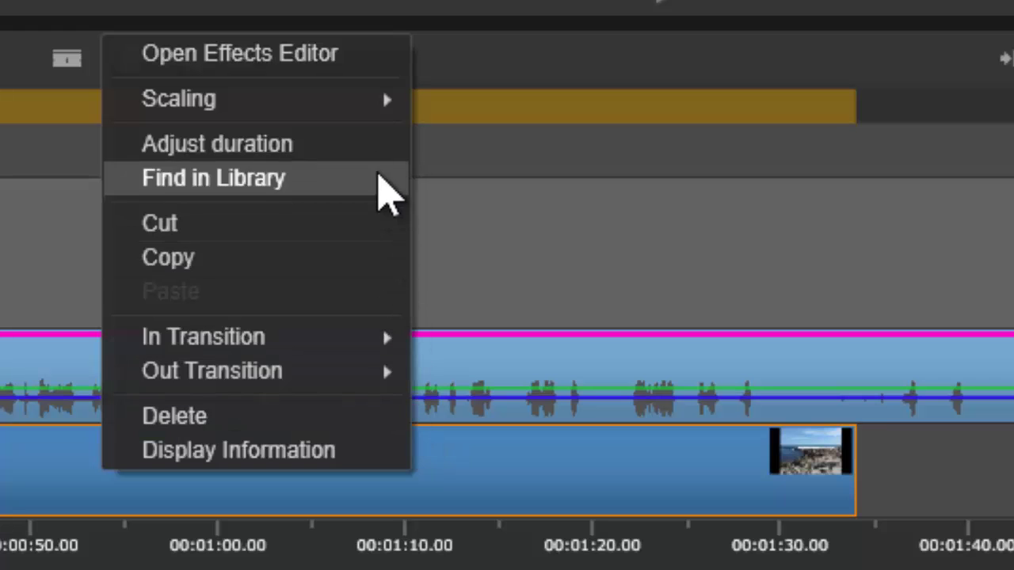
mouse_move(366, 96)
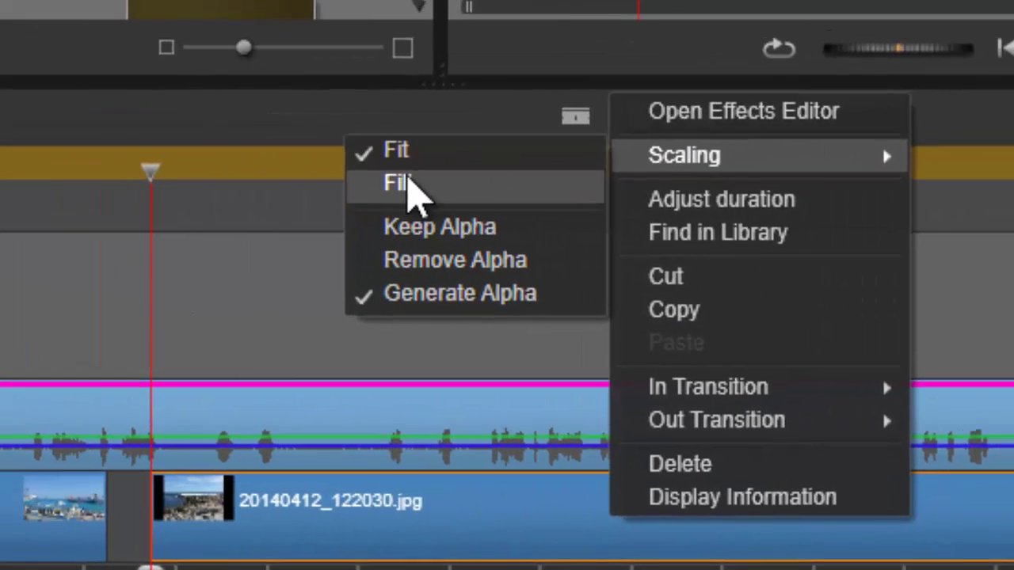
click(181, 152)
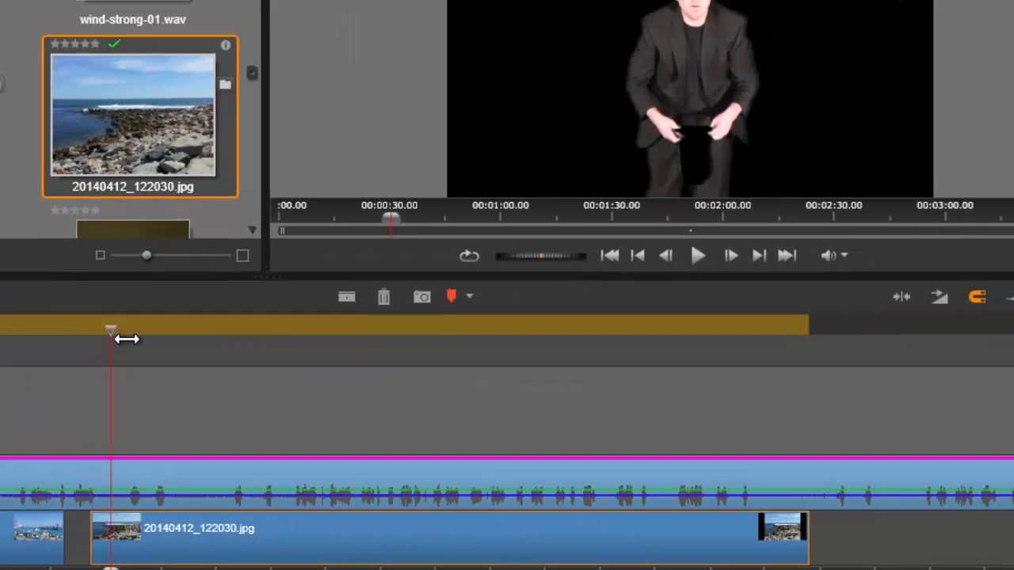
Scrub through the beach composite near 0:30, then return the playhead to the start
drag(134, 342, 165, 342)
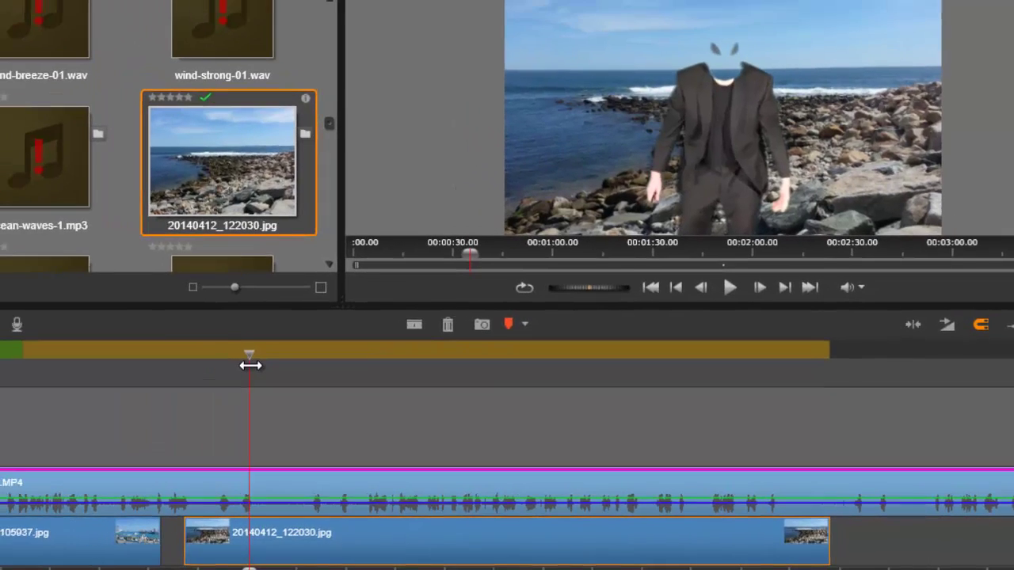
drag(250, 366, 81, 361)
drag(141, 374, 0, 366)
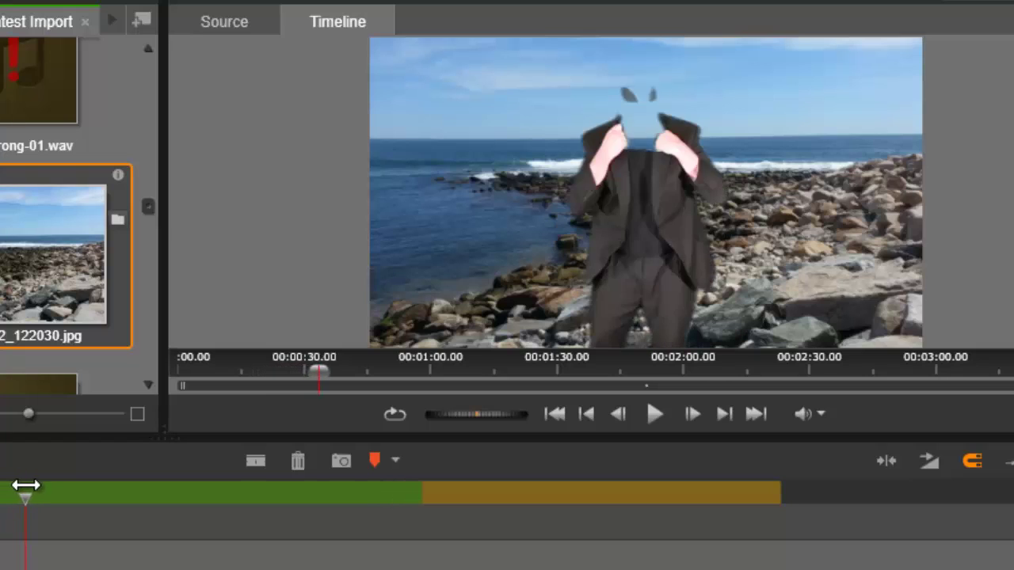
drag(27, 486, 0, 484)
drag(0, 531, 705, 569)
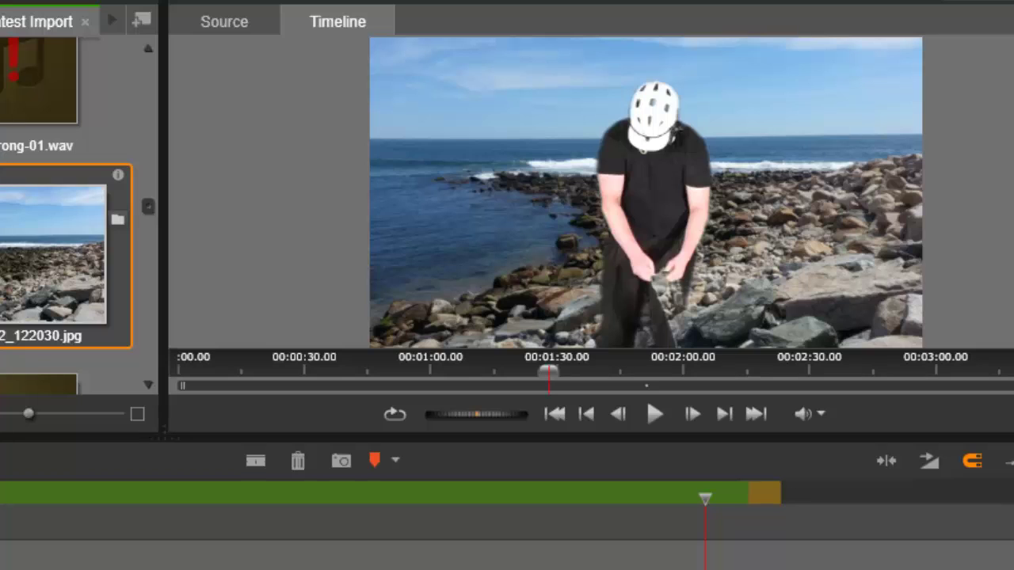
drag(705, 569, 919, 569)
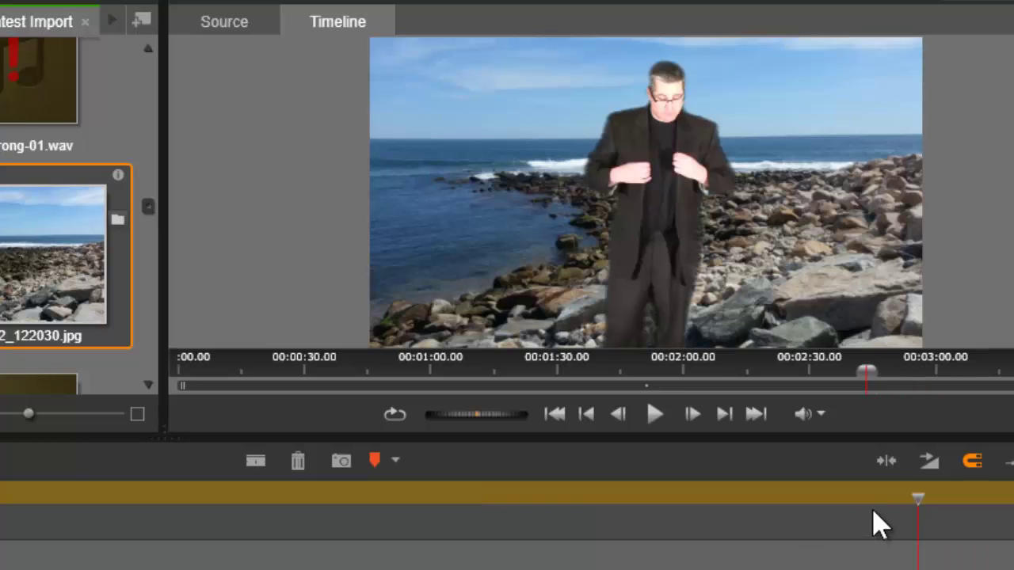
drag(912, 498, 649, 564)
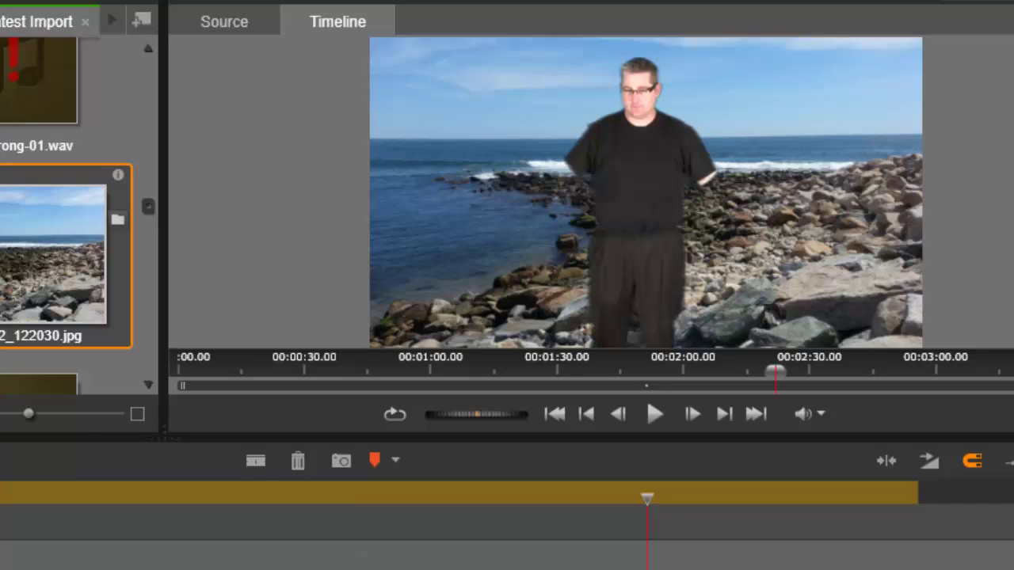
Stop playback and bring the house animation MP4 files into view in the Library
key(Delete)
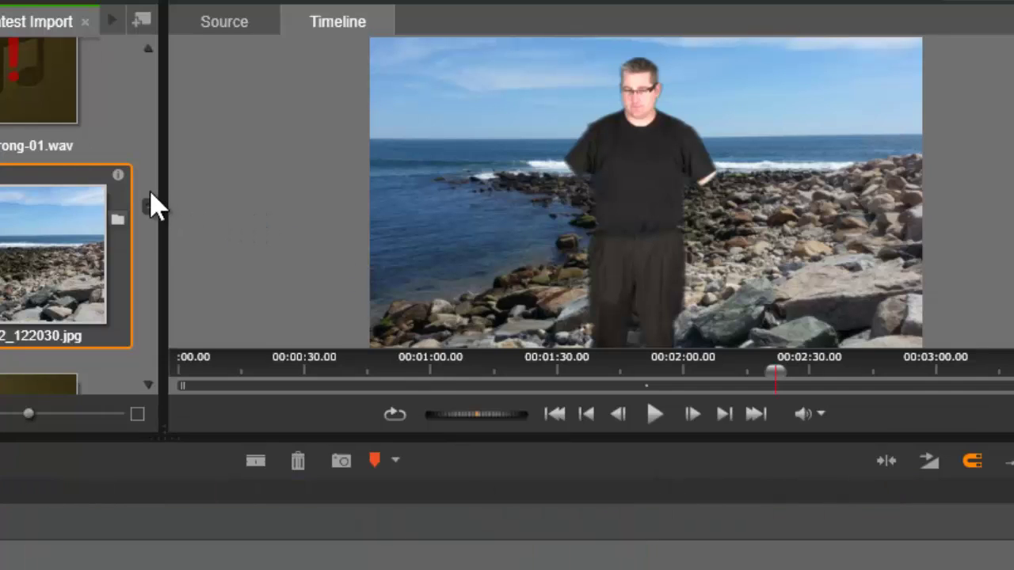
drag(150, 193, 163, 312)
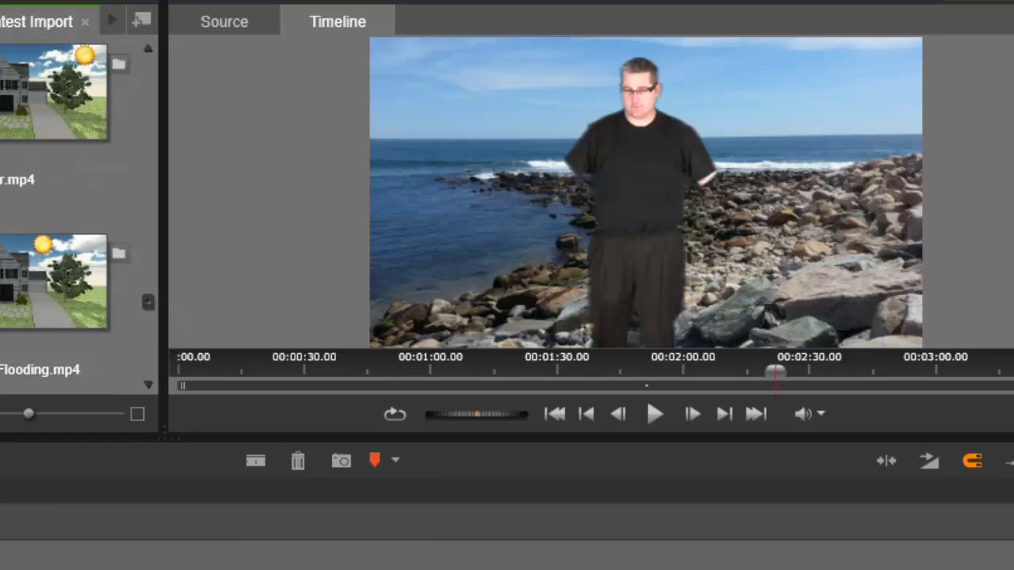
Play the timeline to preview the presenter over the house animation and garage scene
key(Down)
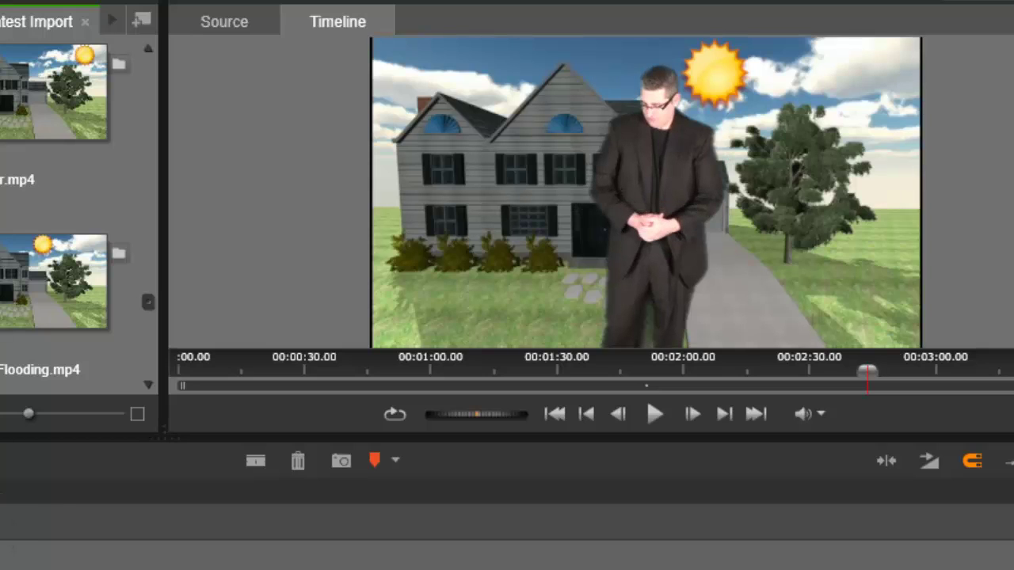
drag(2, 493, 80, 489)
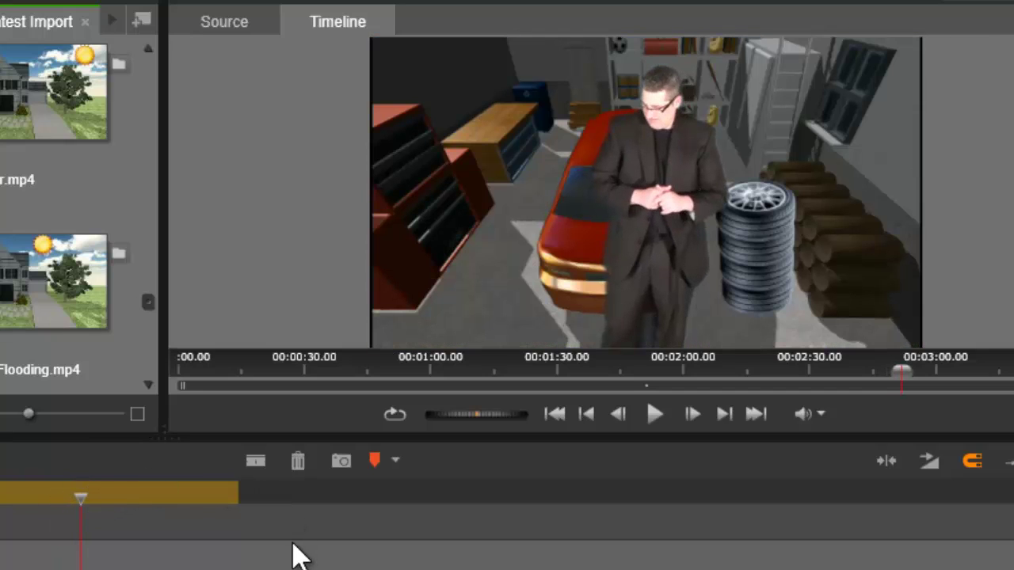